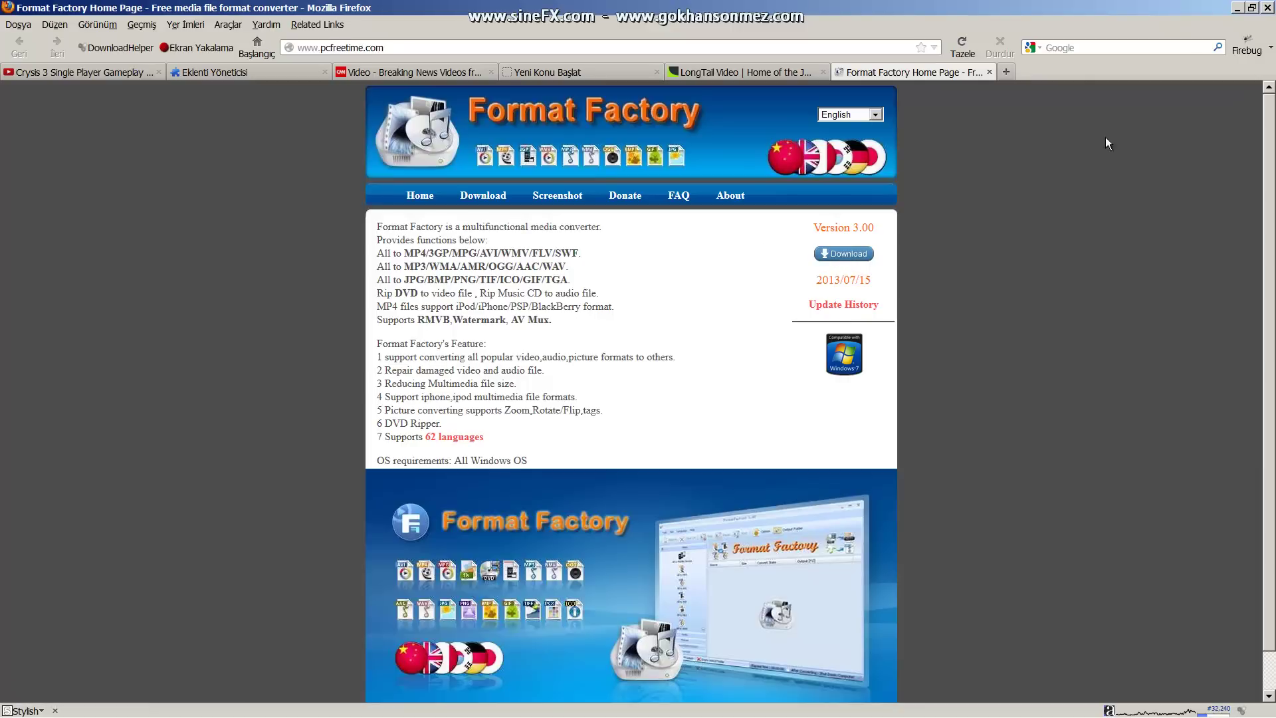
Pause the news video playing on the CNN page and switch from the browser to FormatFactory.
click(560, 73)
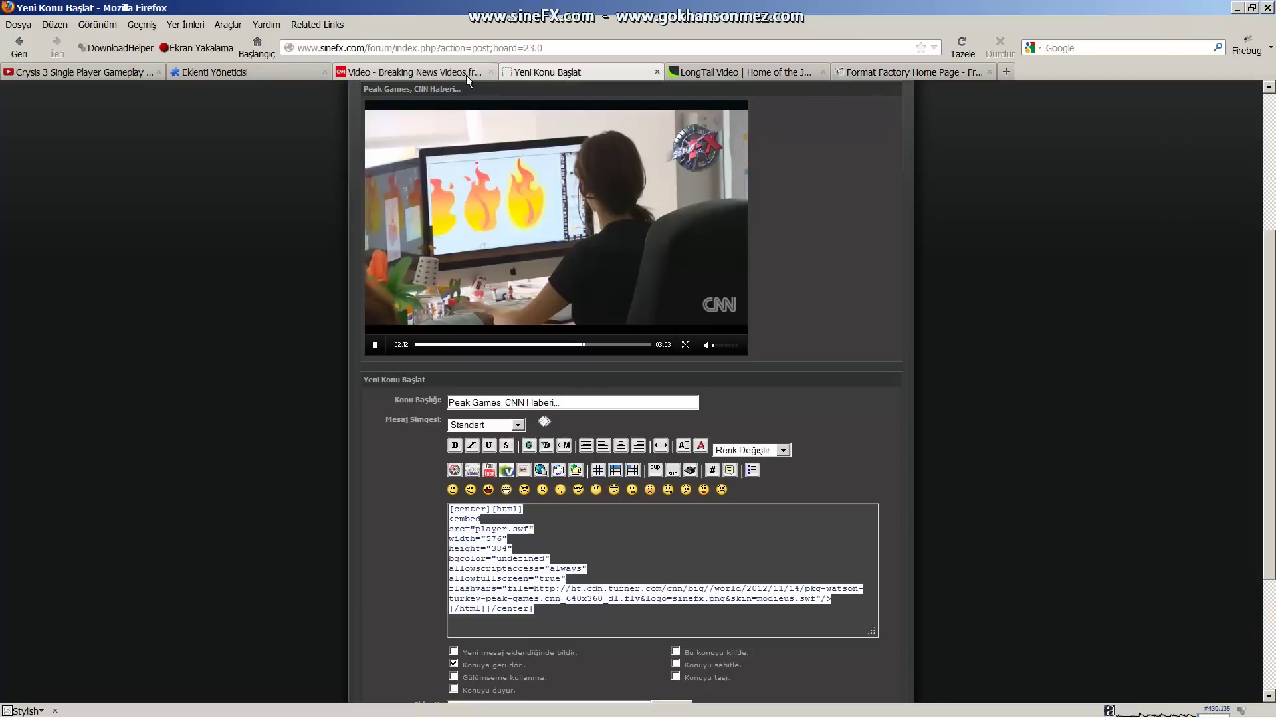
click(484, 72)
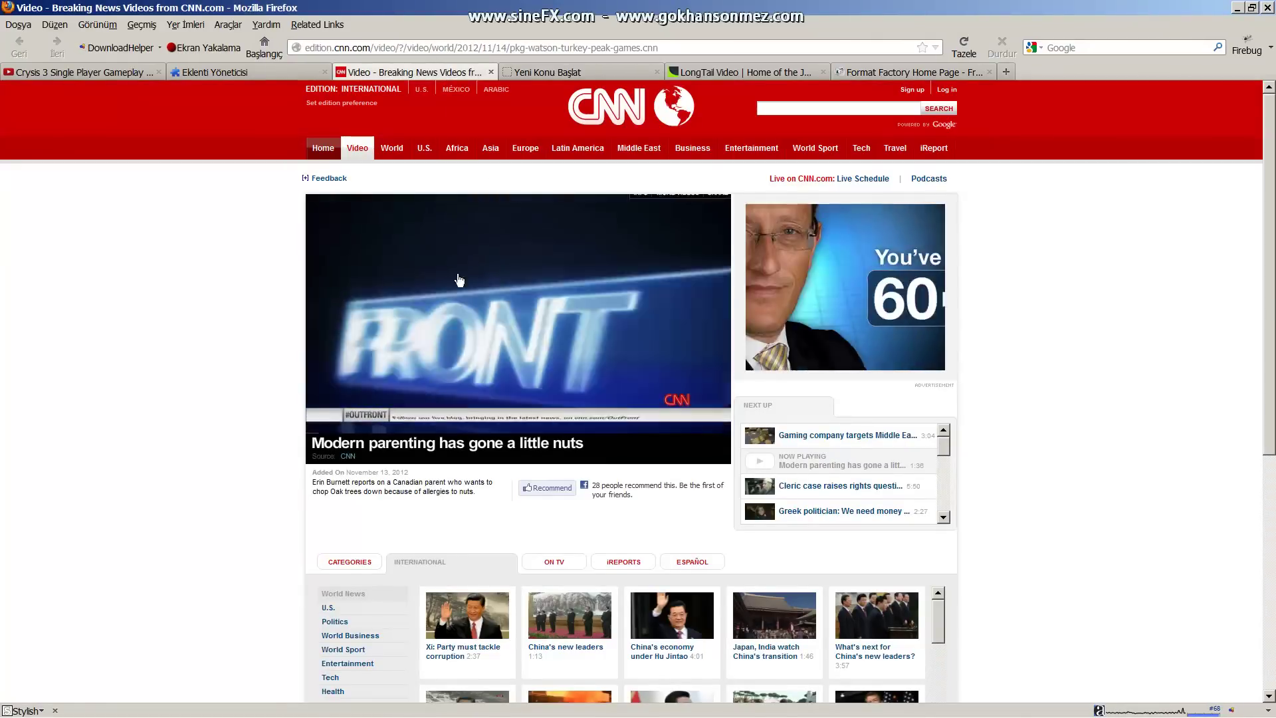
click(494, 363)
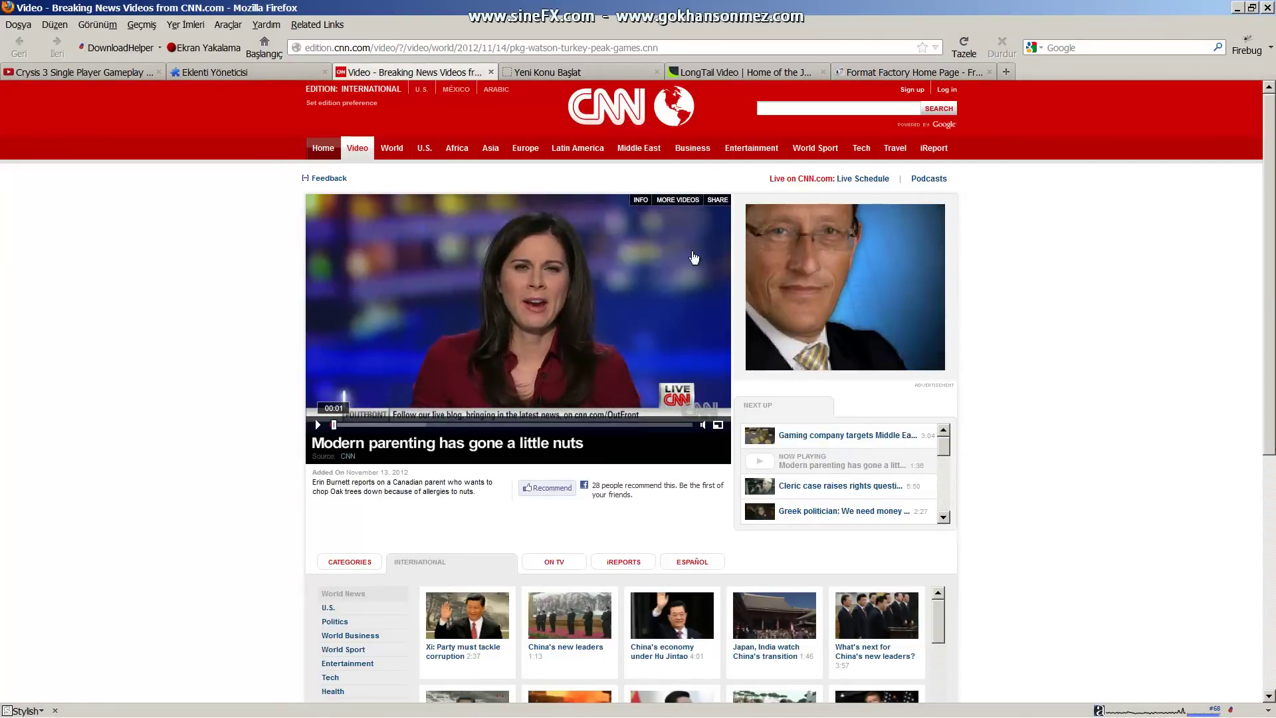
click(1238, 8)
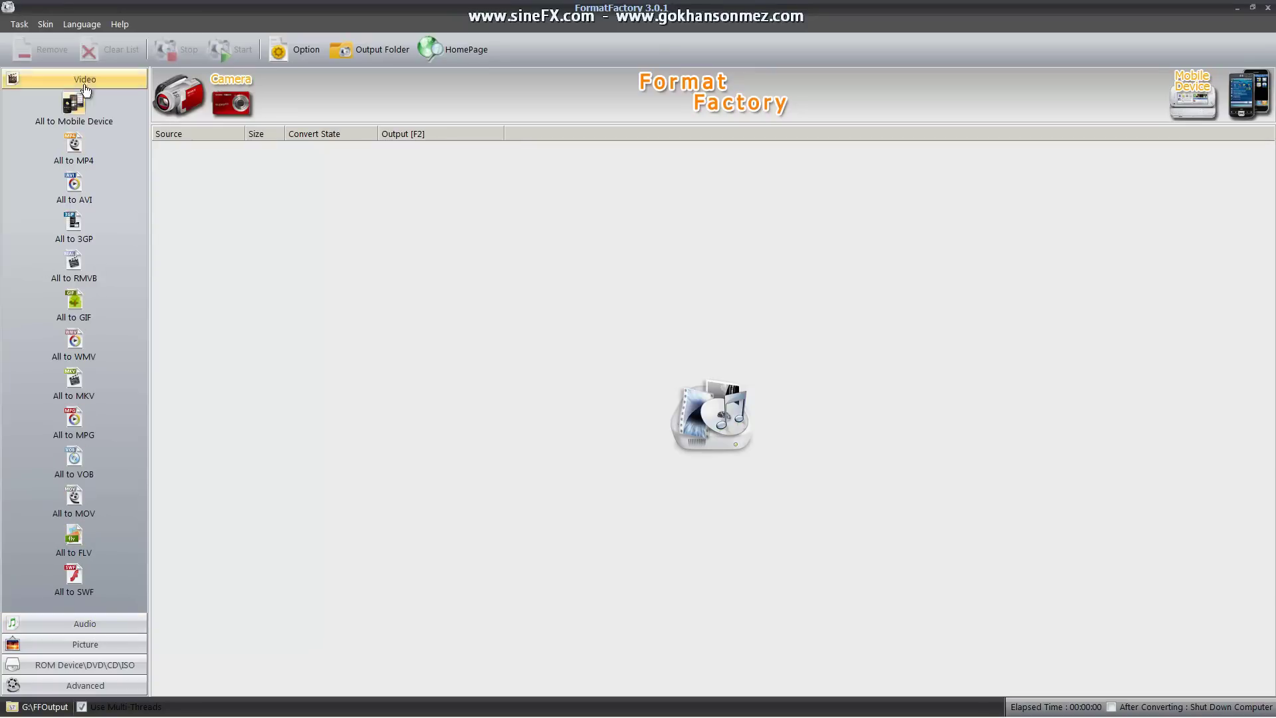
Look through the Audio, Picture, ROM Device\DVD\CD\ISO and Advanced conversion categories, ending back at the Video formats.
click(85, 624)
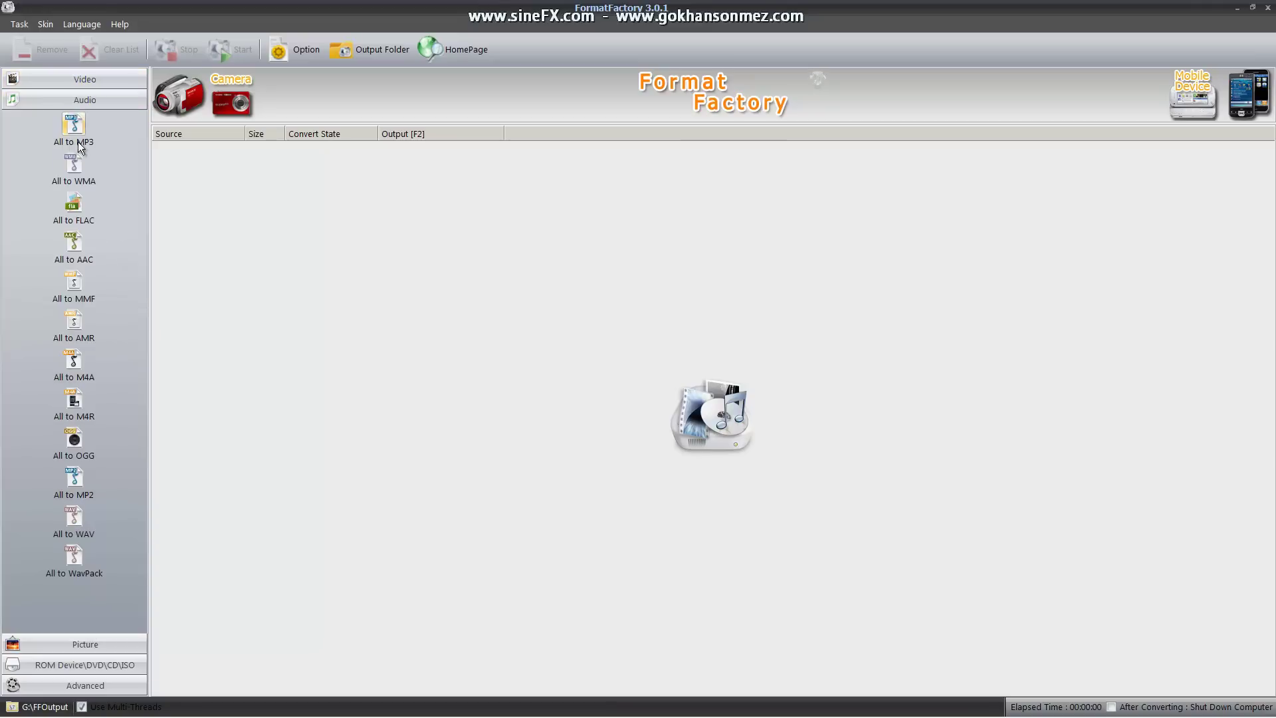
click(88, 638)
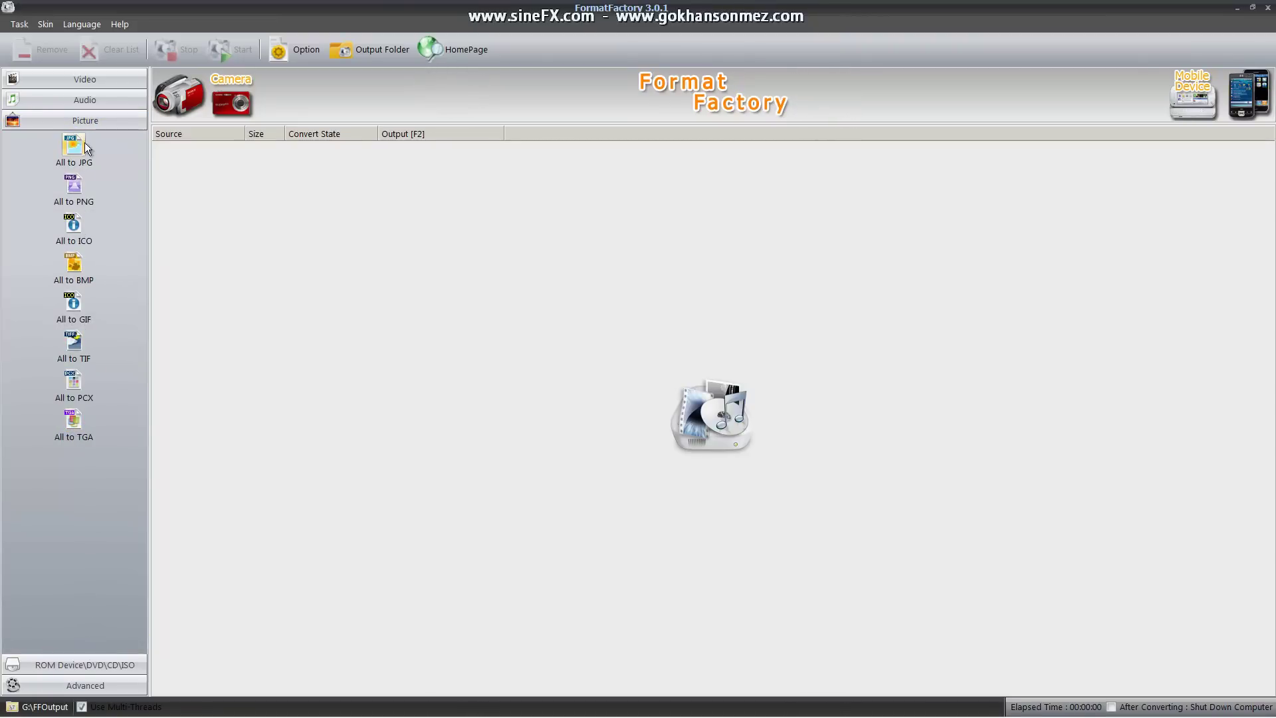
click(49, 666)
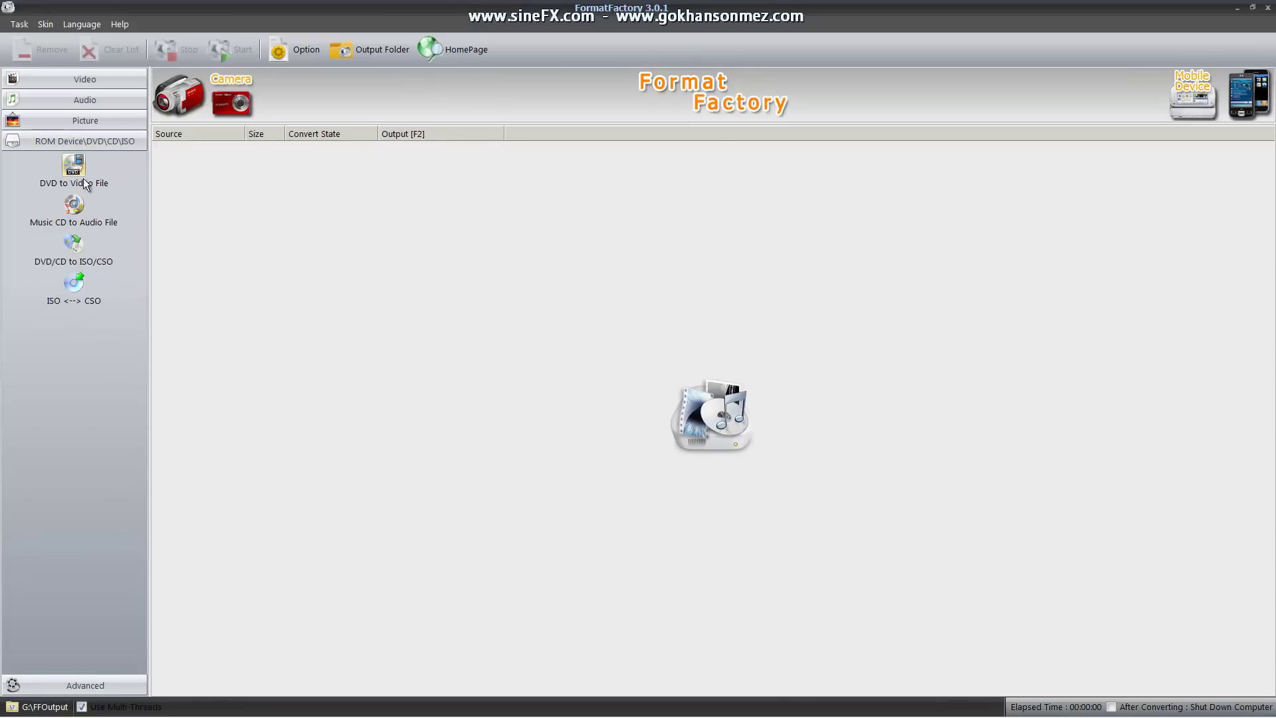
click(59, 684)
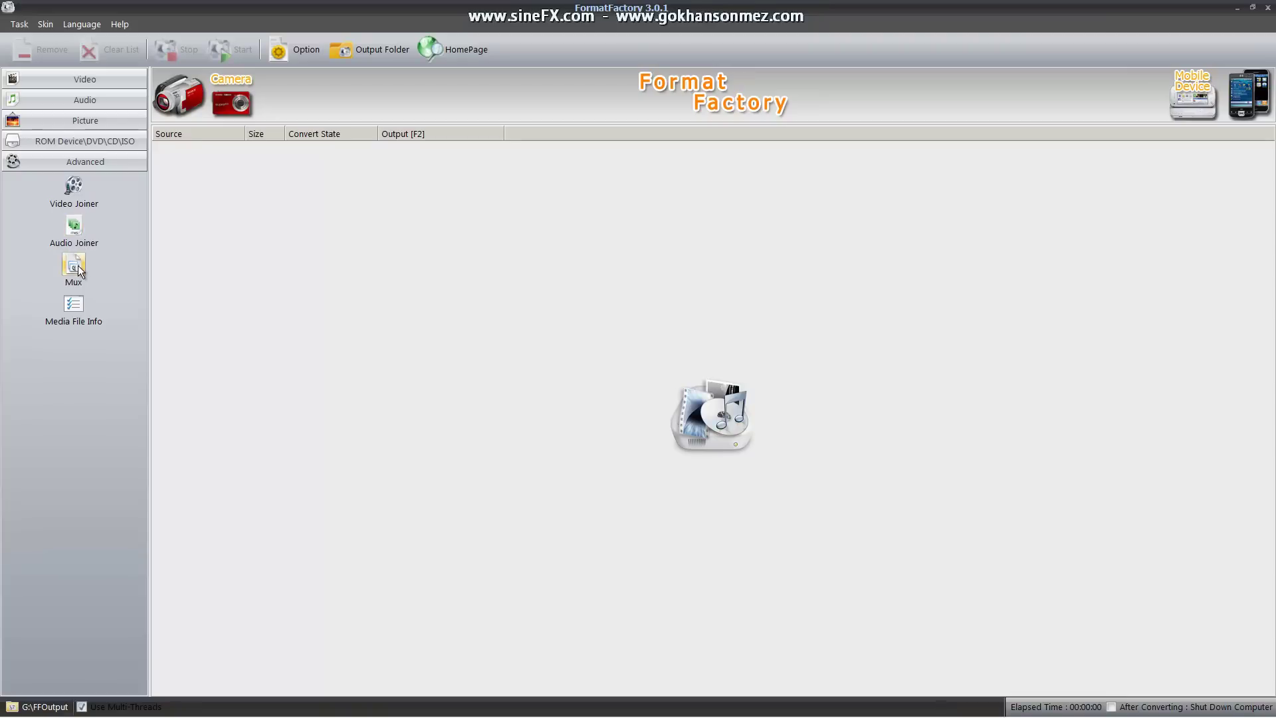
click(91, 83)
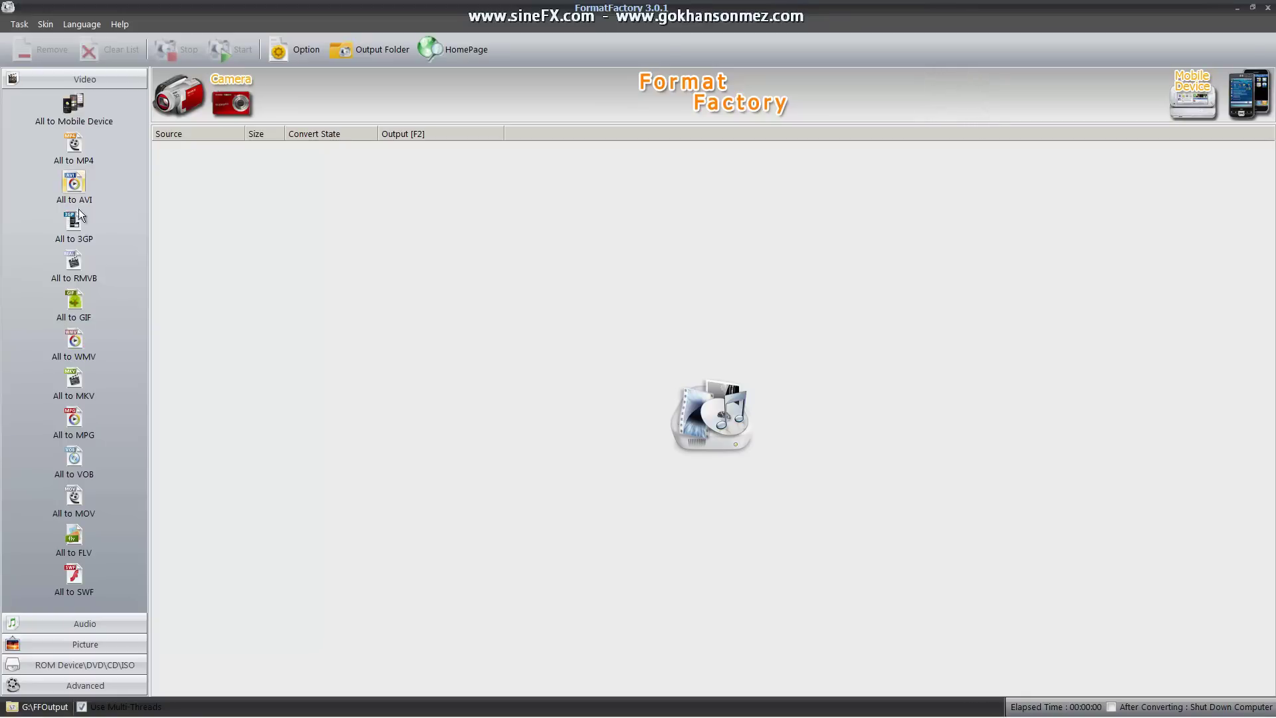
Examine the mobile device profiles, including Apple iPhone & iPad and the Sony PSP & PS3 presets, and close the device list.
click(82, 108)
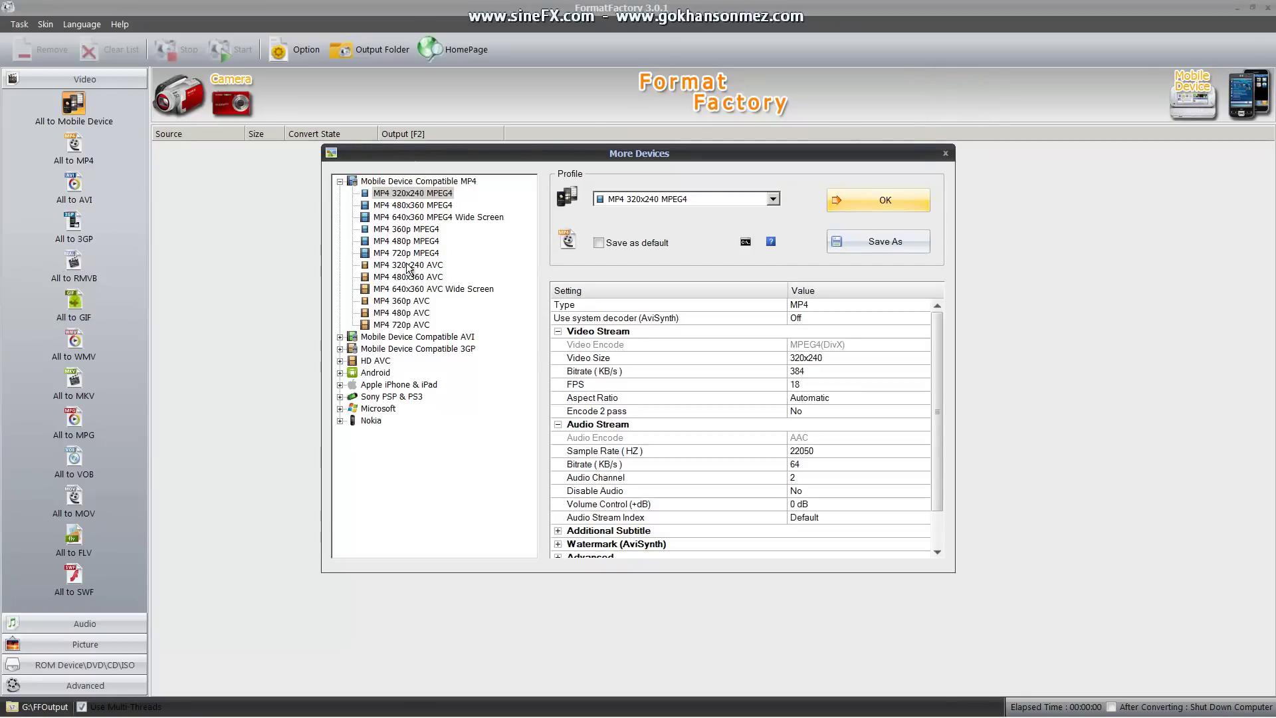
click(396, 386)
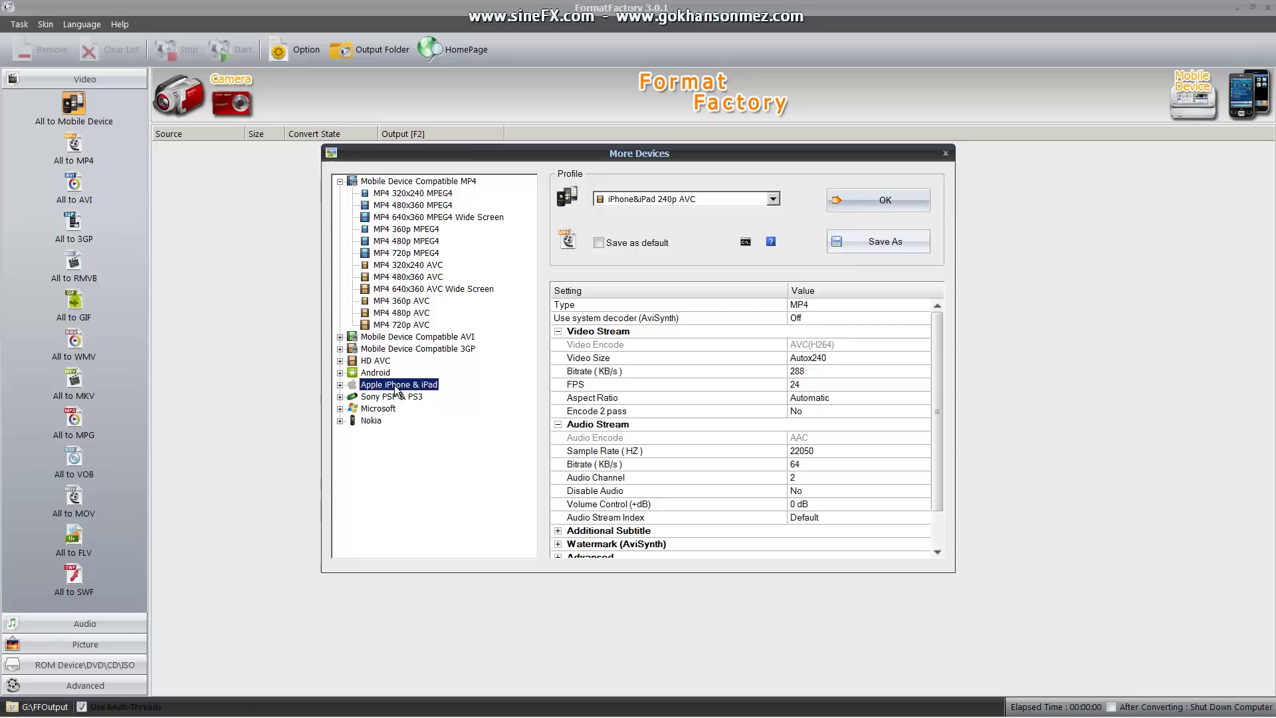
click(410, 398)
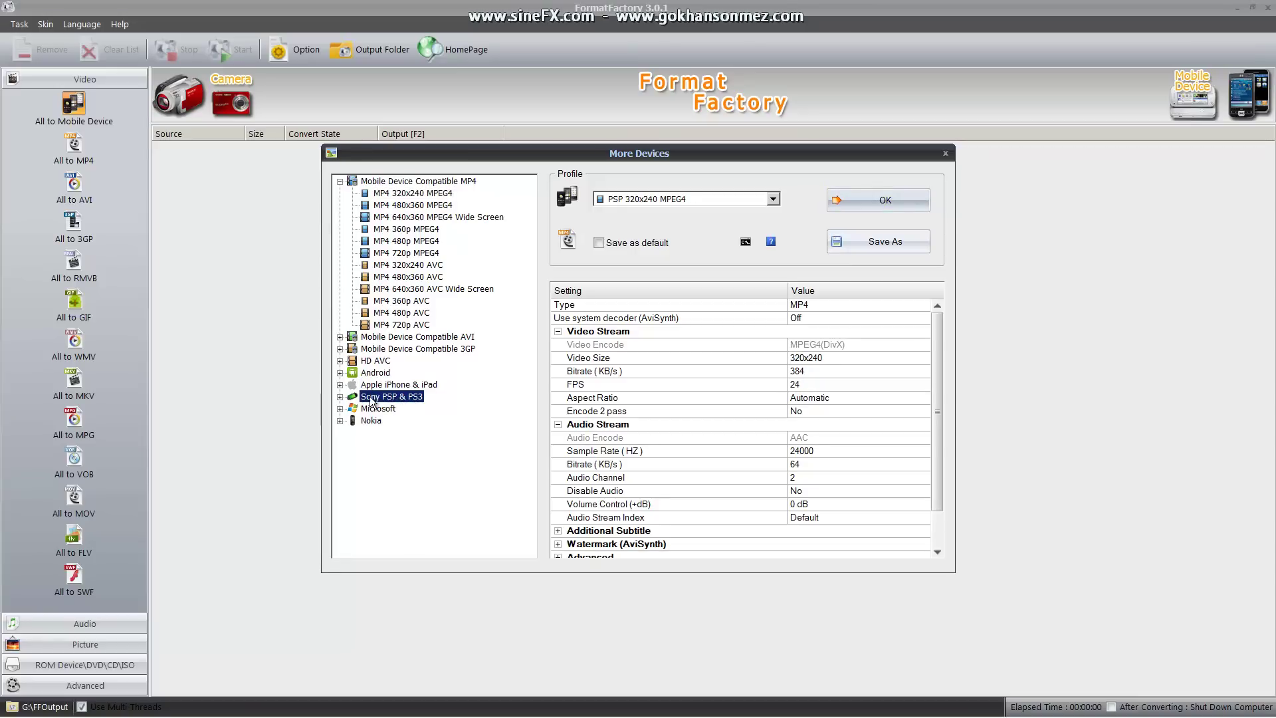
click(340, 398)
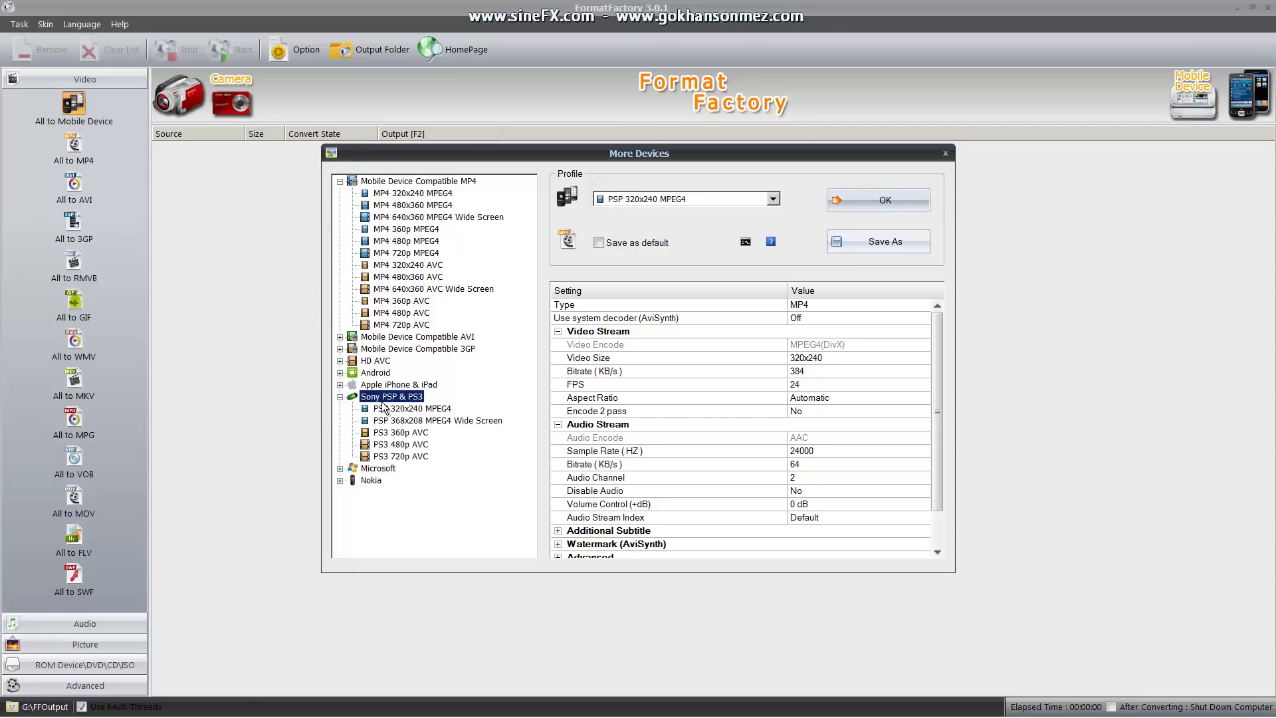
click(425, 421)
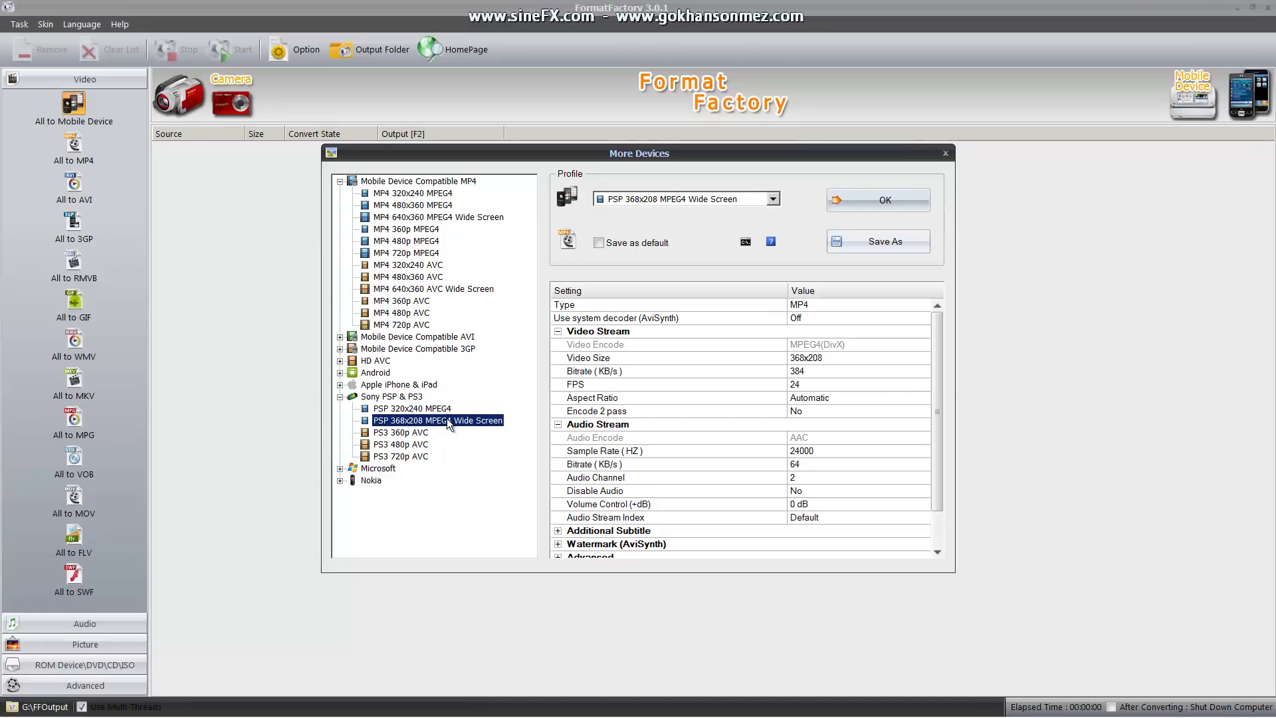
click(340, 397)
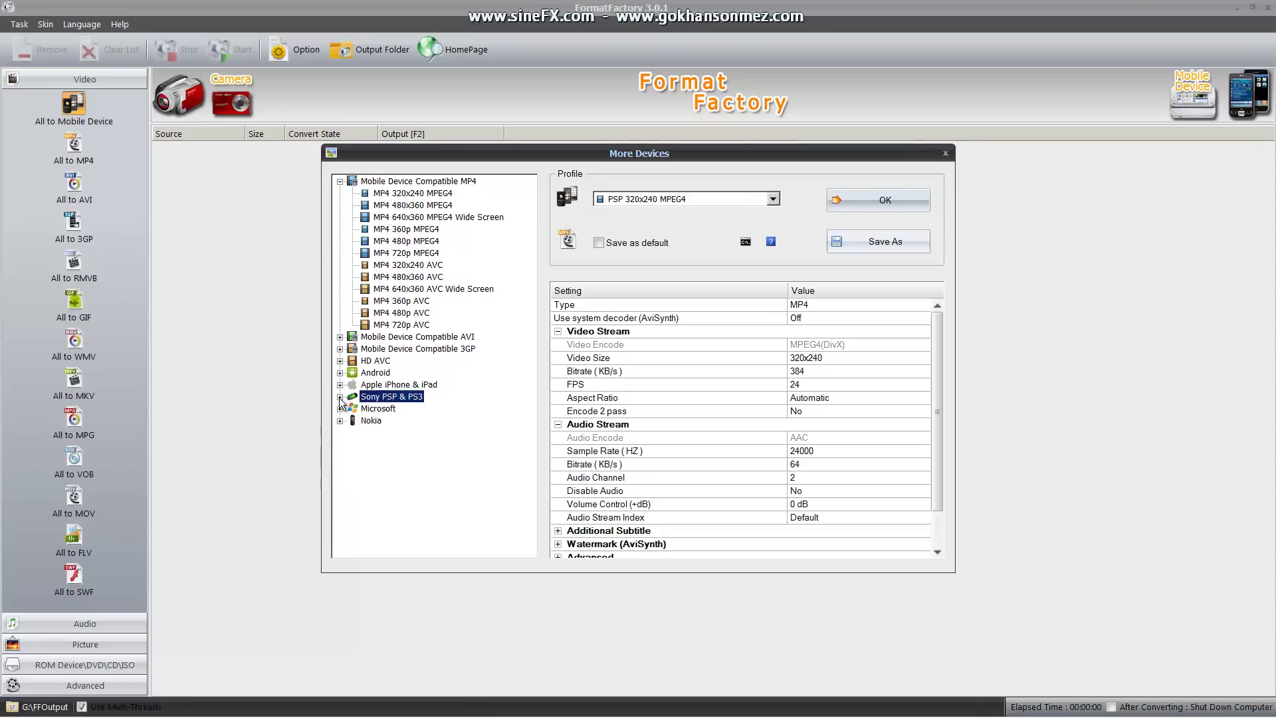
click(340, 182)
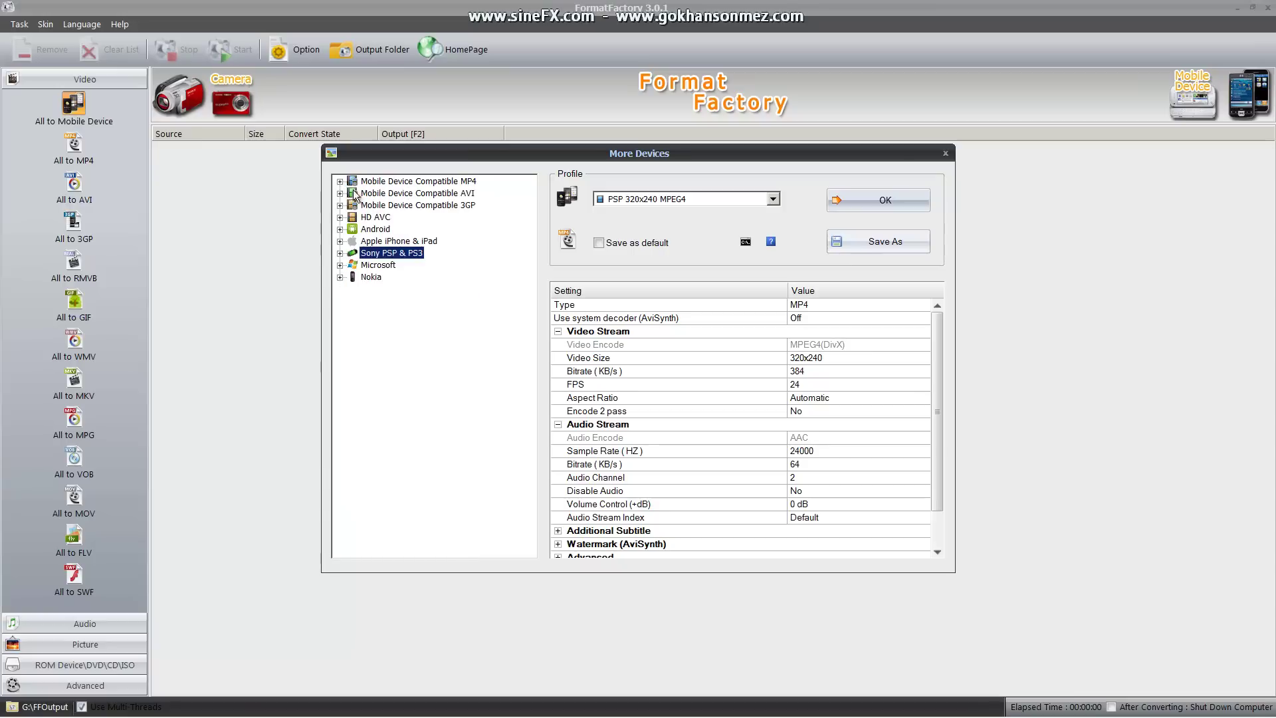
click(896, 205)
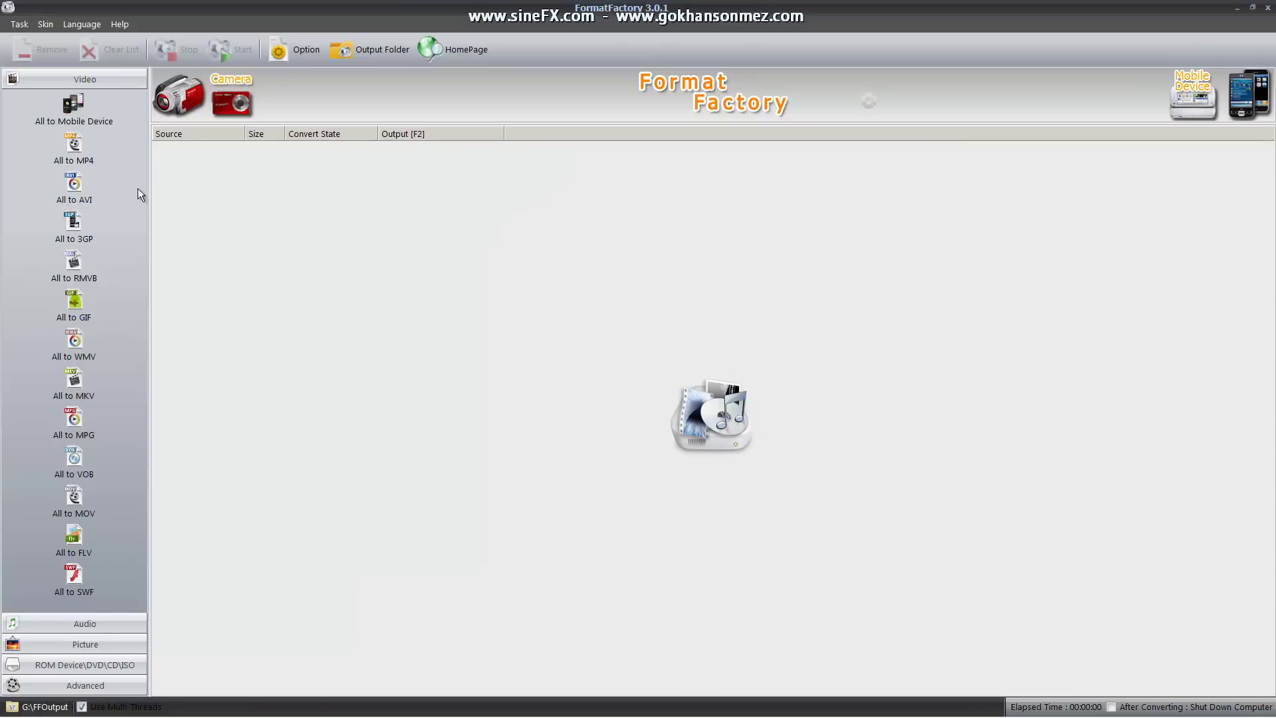
Start an All to AVI conversion and add the video "Using CAT -- Part 1 - Preset Rigs.mp4" from the cat folder.
click(81, 195)
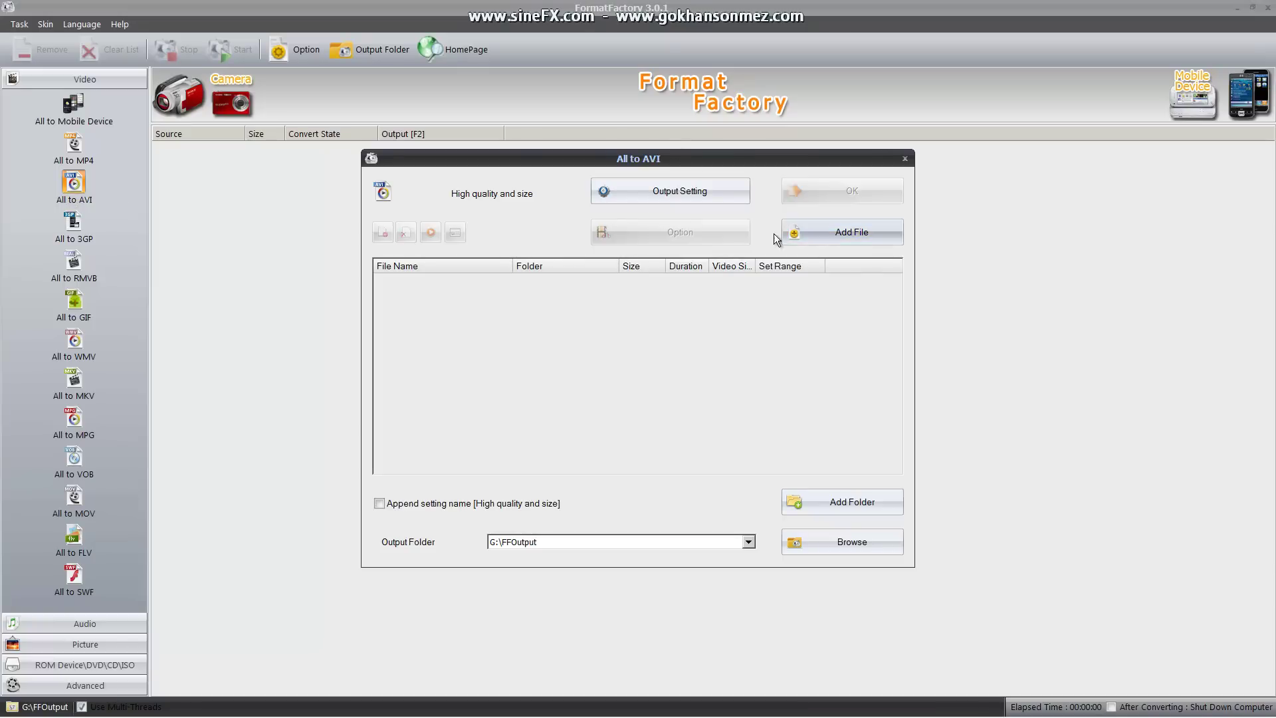
click(808, 229)
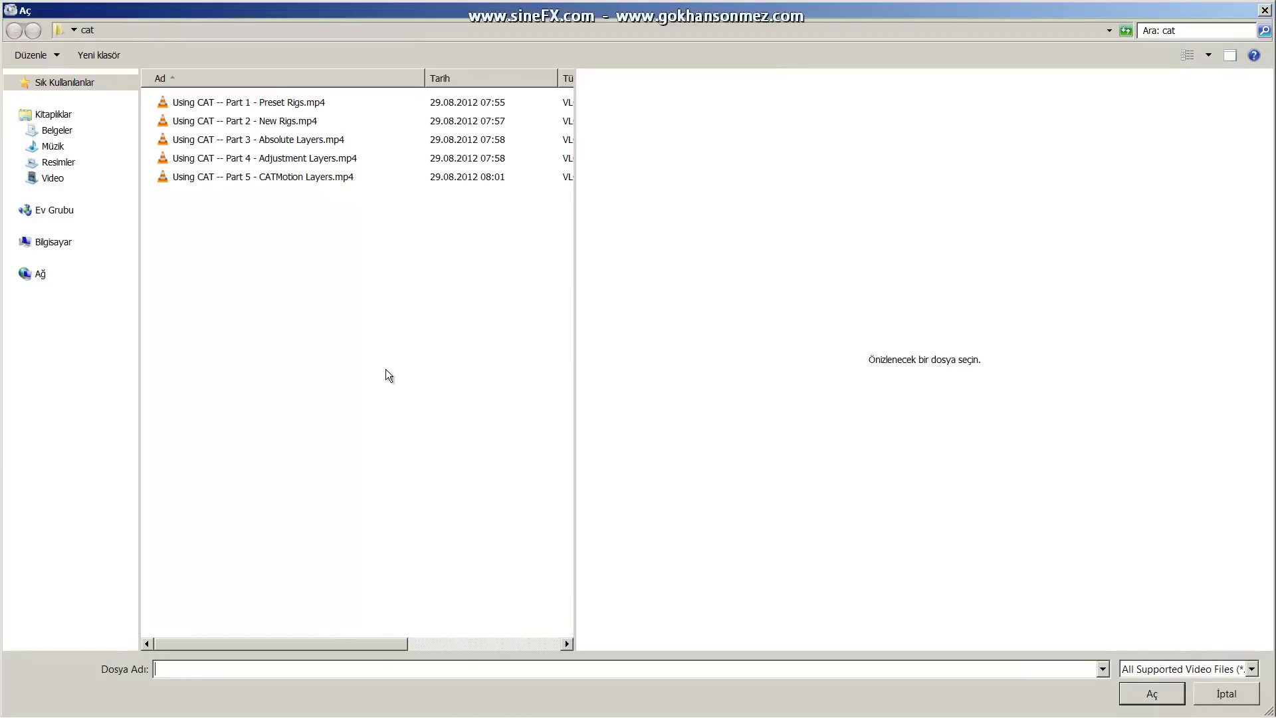
click(307, 105)
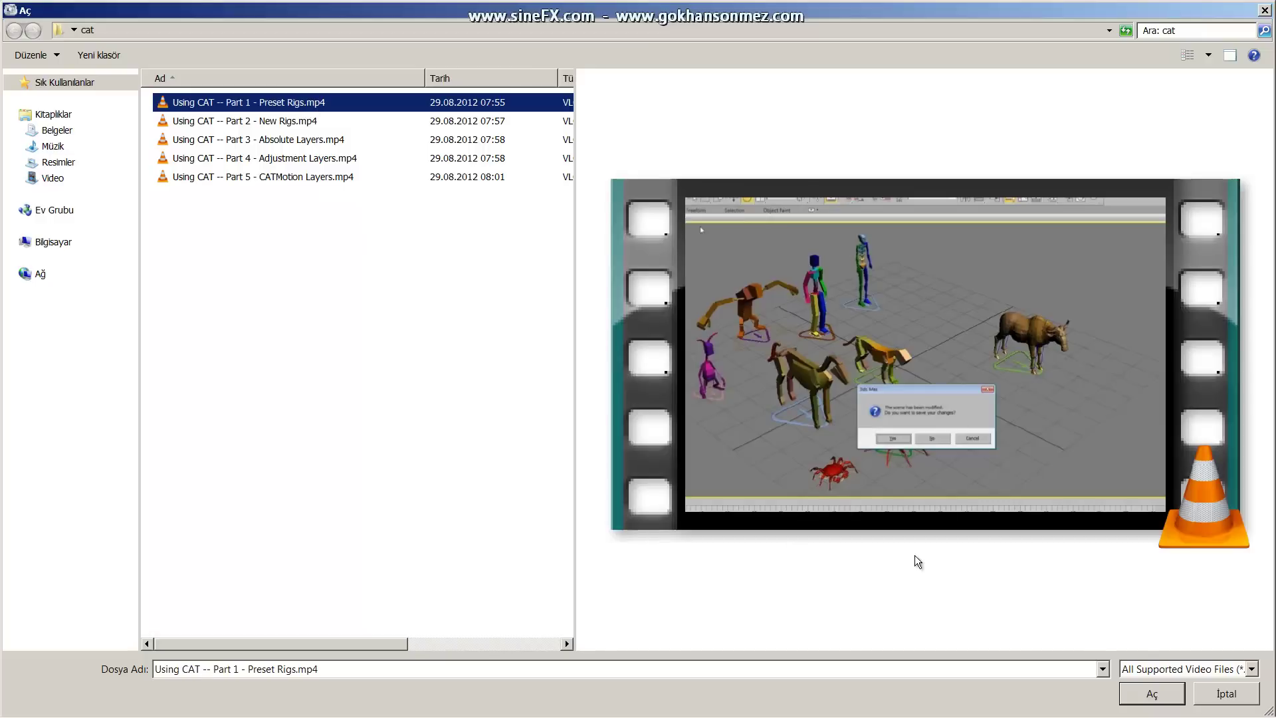
click(1194, 670)
click(1154, 652)
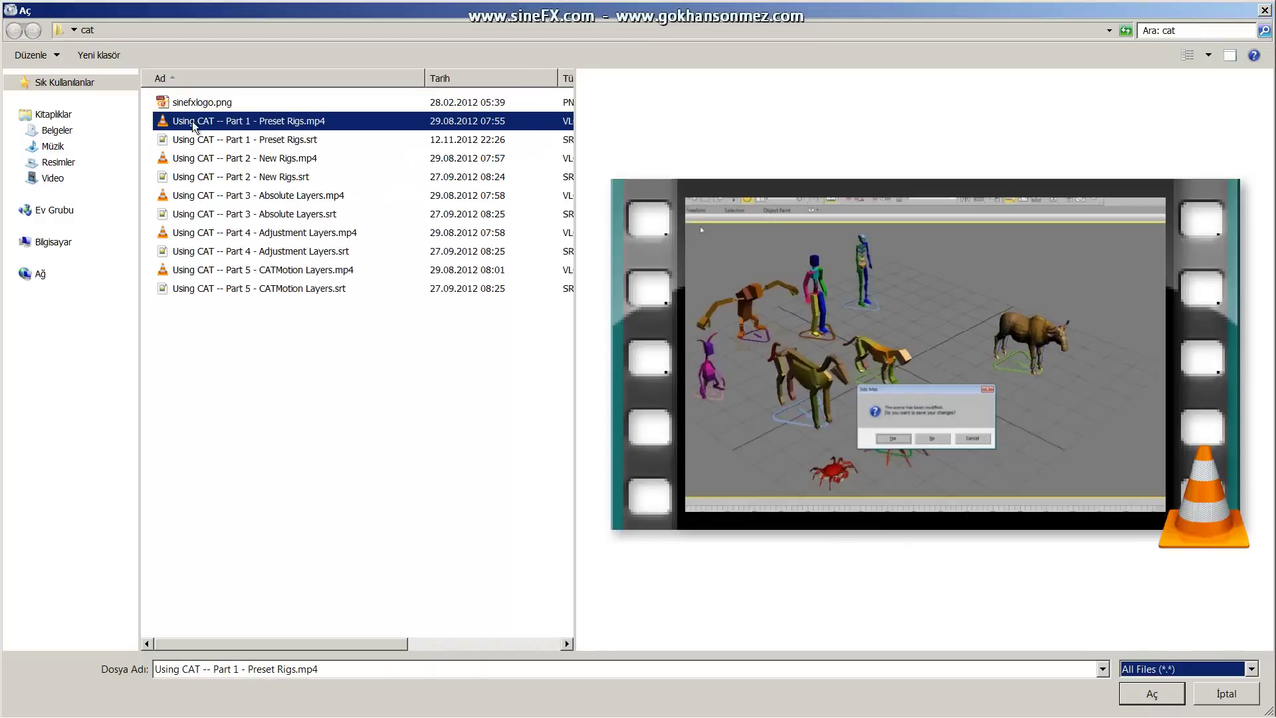
click(292, 141)
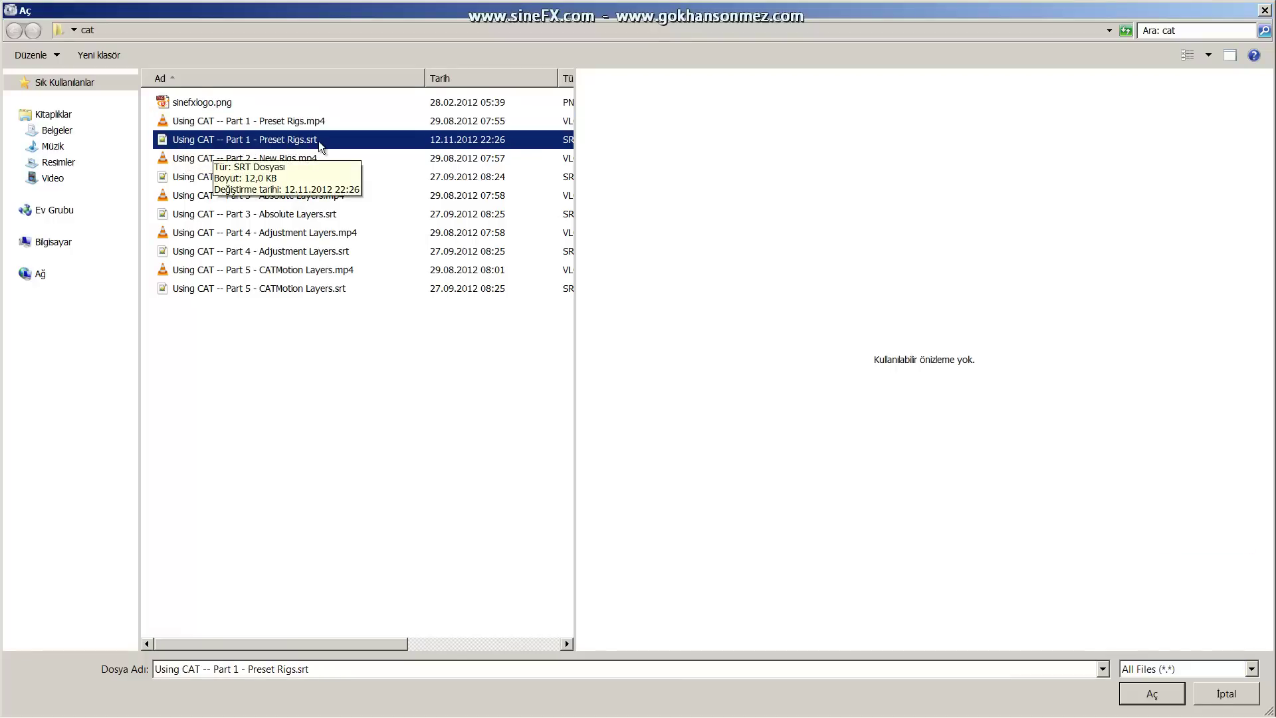
click(305, 125)
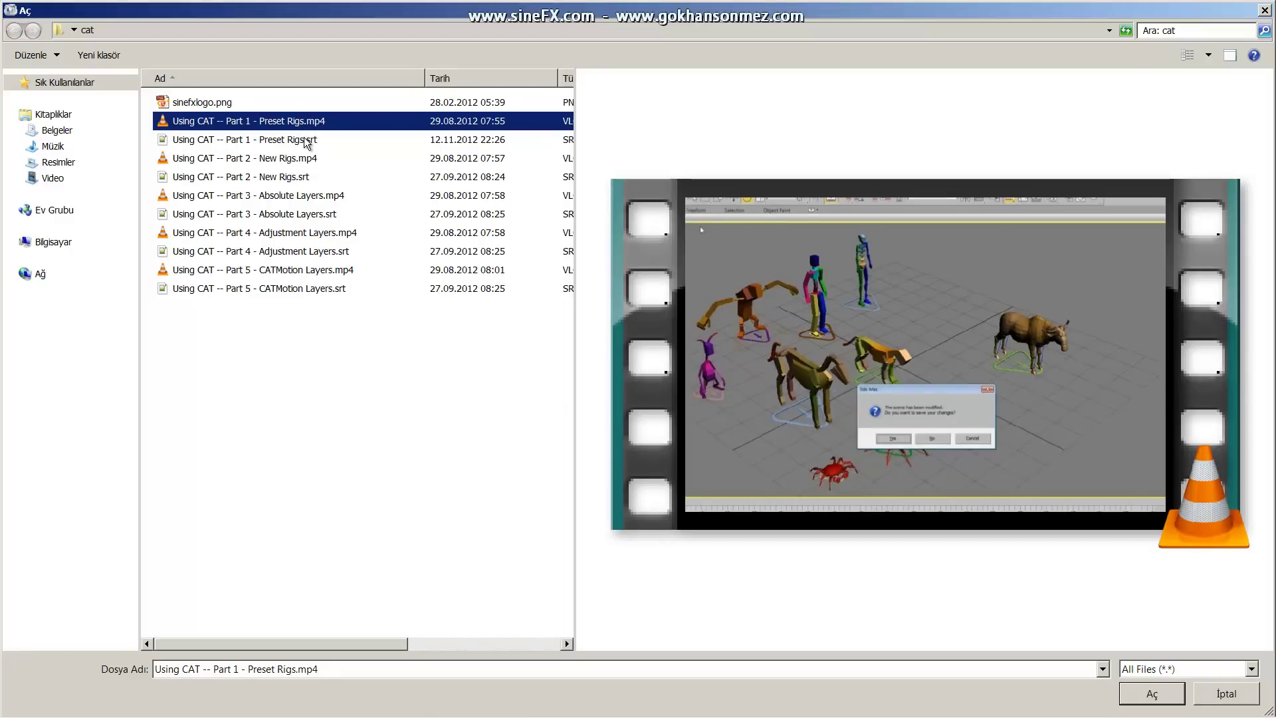
double_click(291, 124)
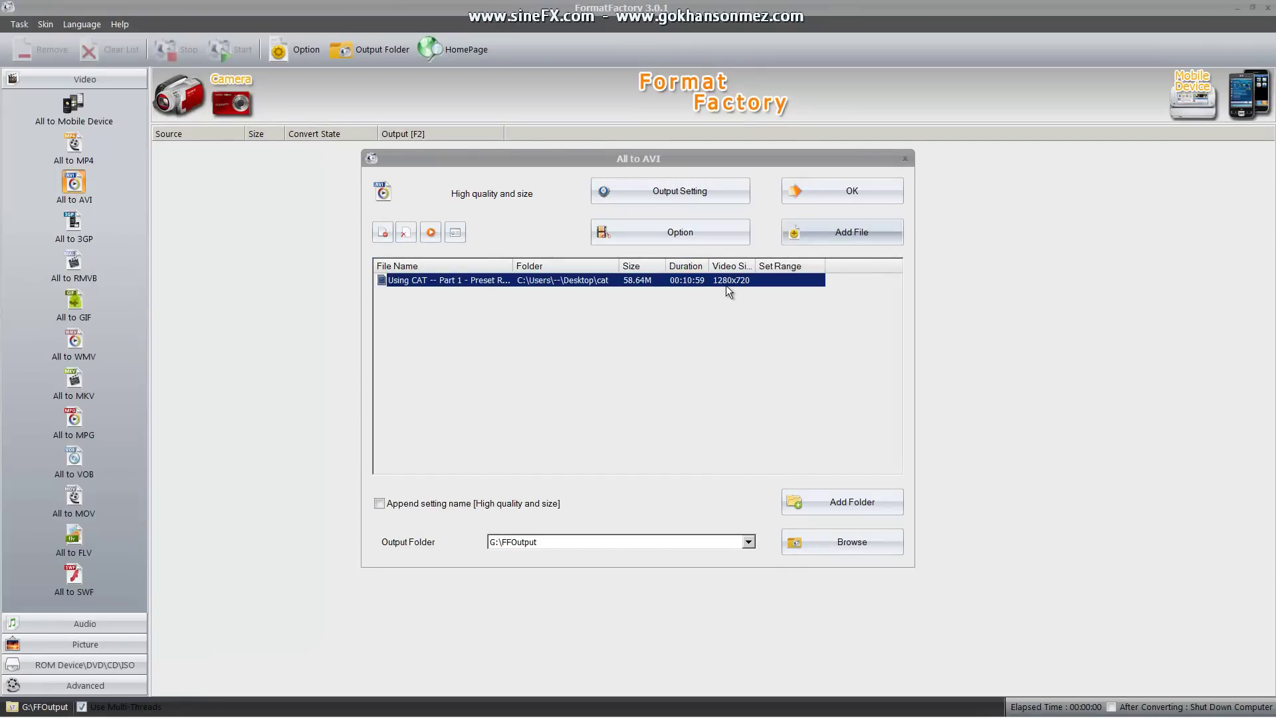
Set the subtitle font size to 3 in the AVI output's additional subtitle settings.
click(689, 202)
drag(868, 315, 844, 402)
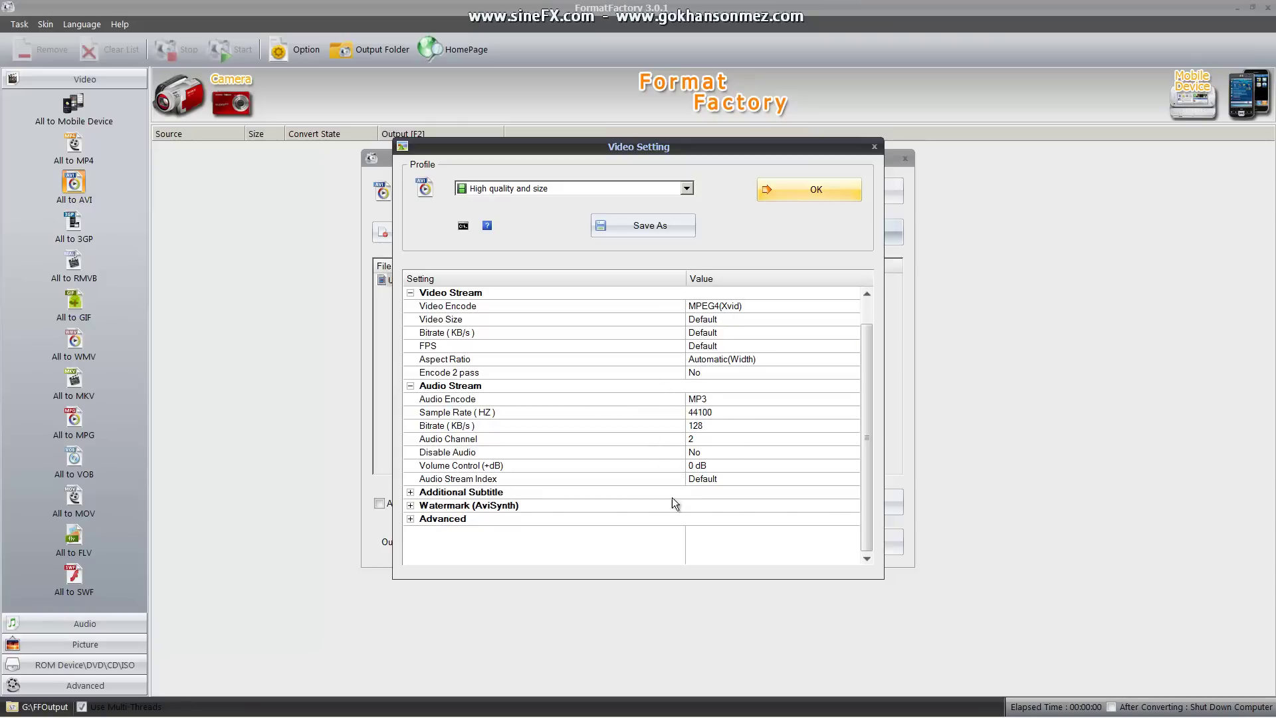
click(411, 493)
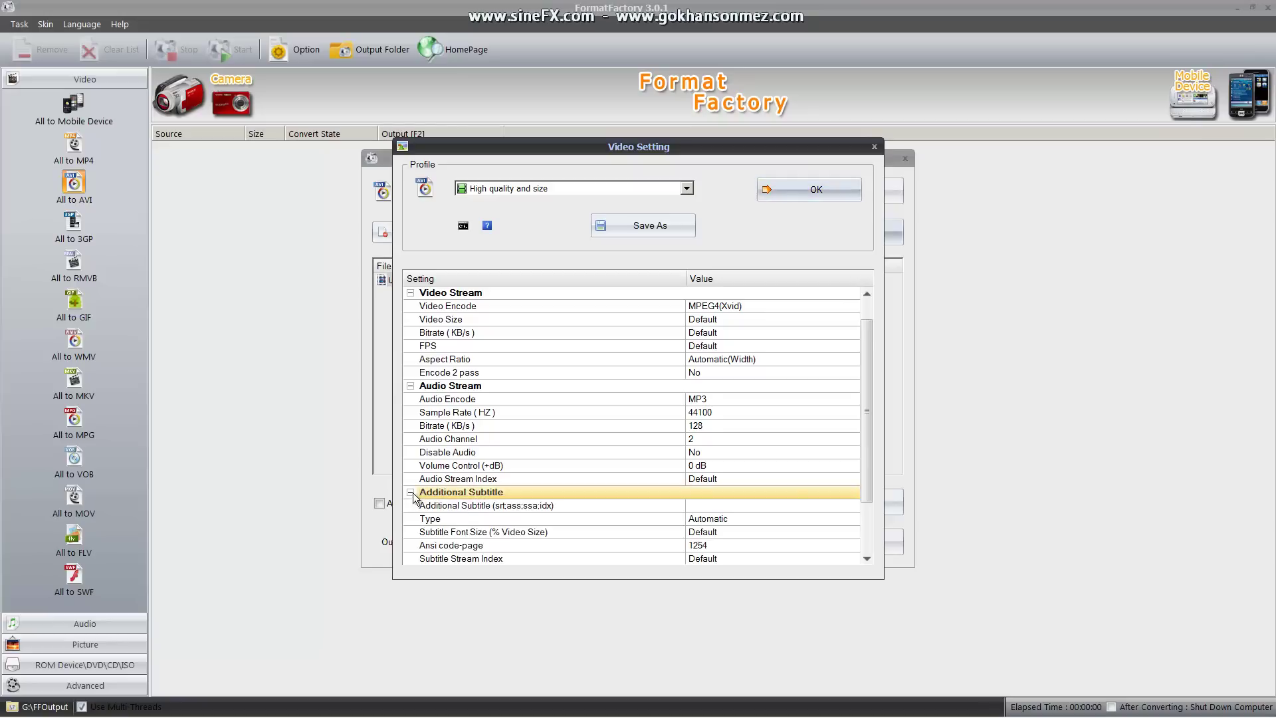
drag(867, 494, 870, 555)
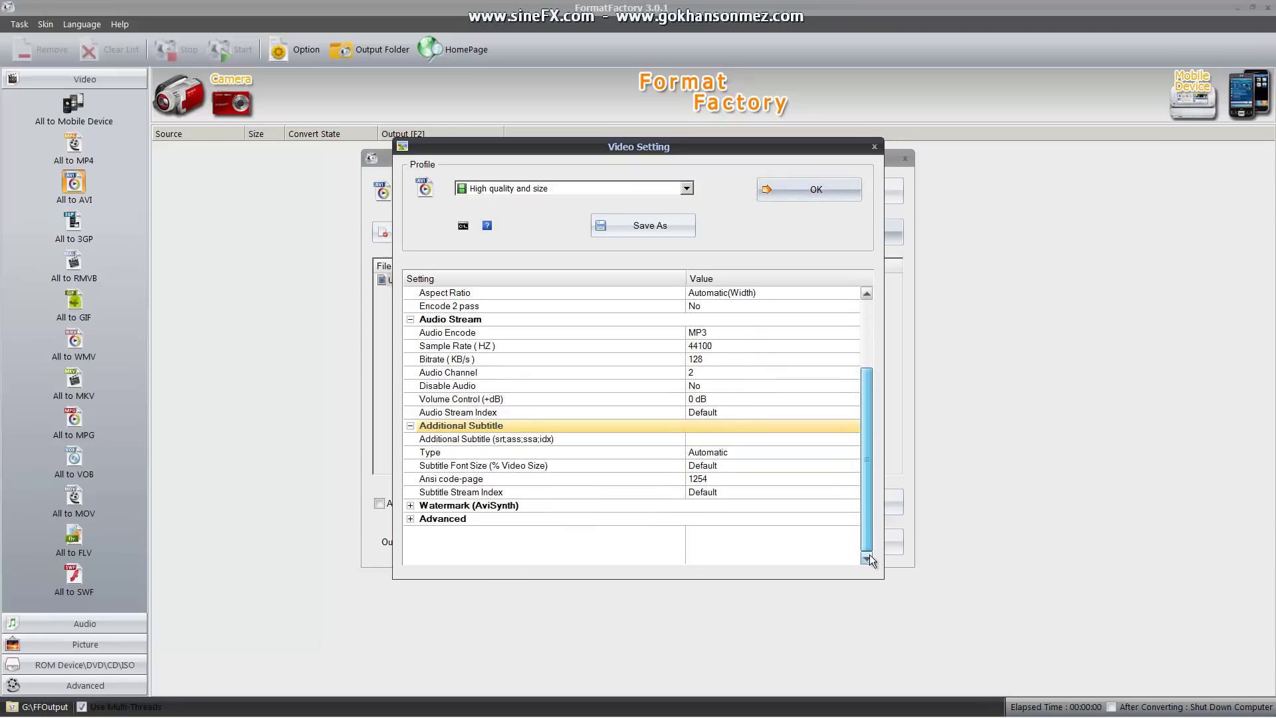
click(714, 467)
click(854, 466)
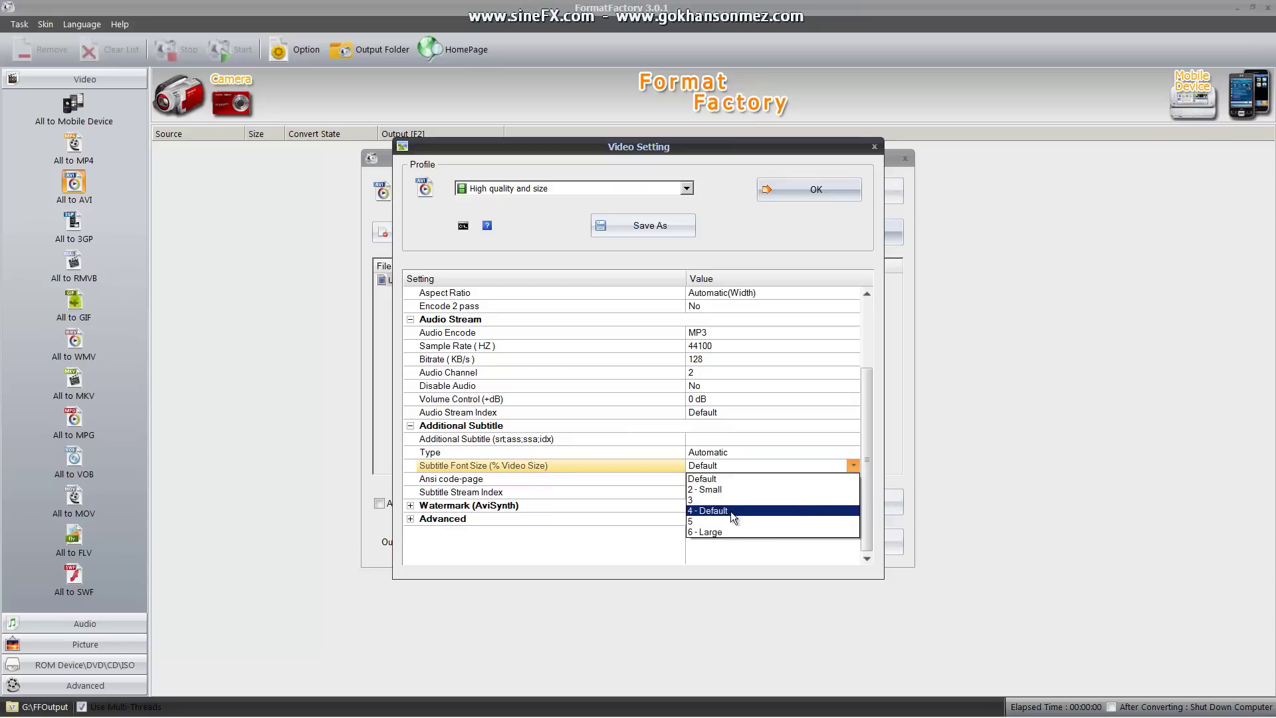
click(698, 501)
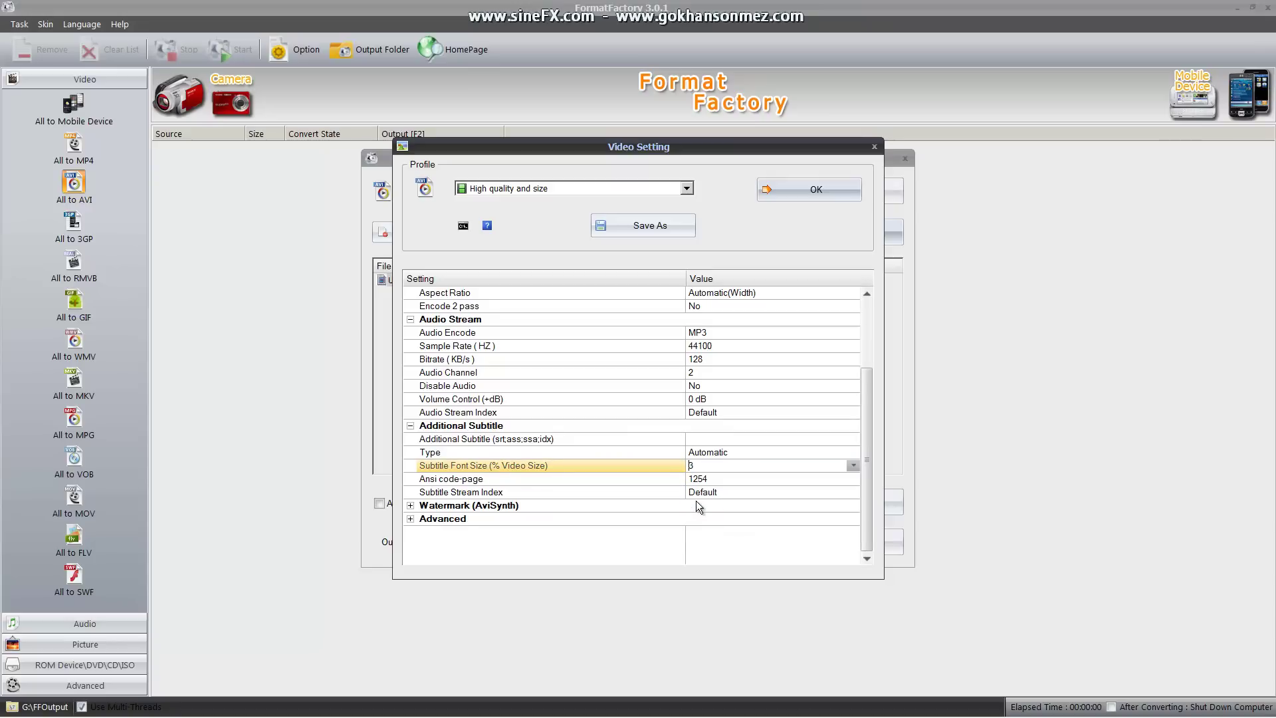
Review the watermark, video and audio stream options for the AVI output and accept the output settings.
click(412, 506)
drag(865, 507, 865, 542)
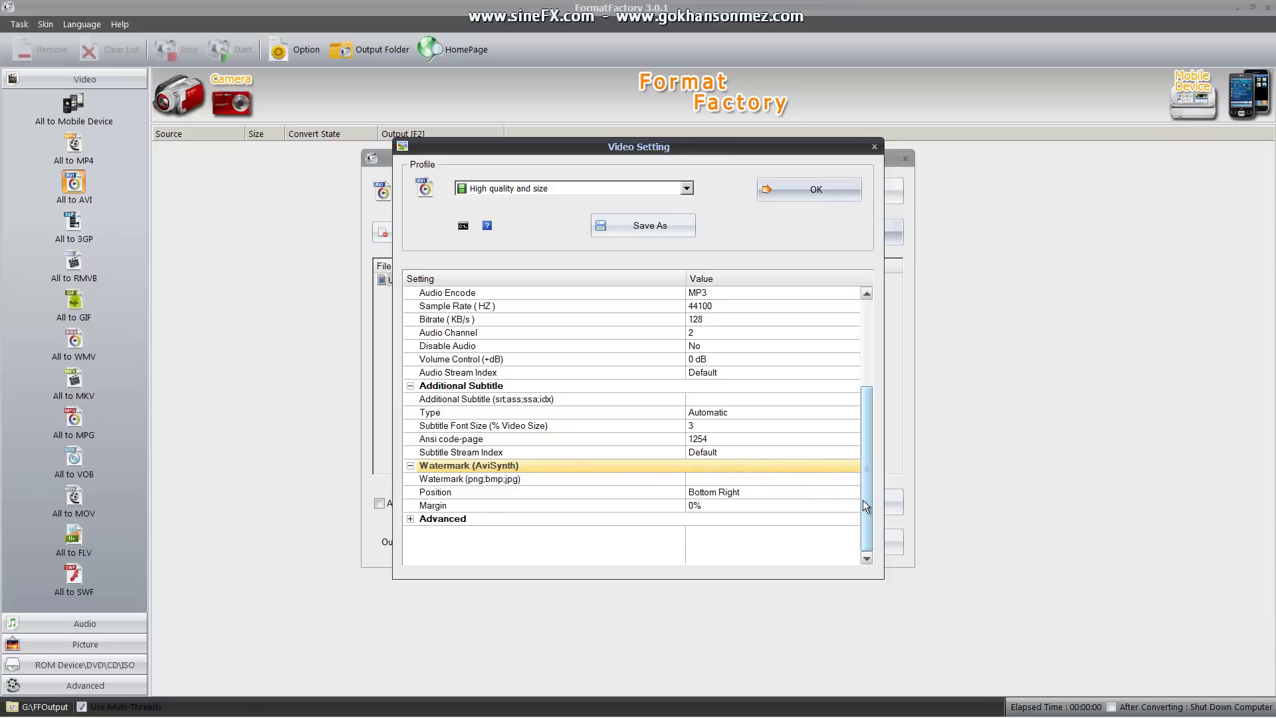
drag(865, 500, 869, 410)
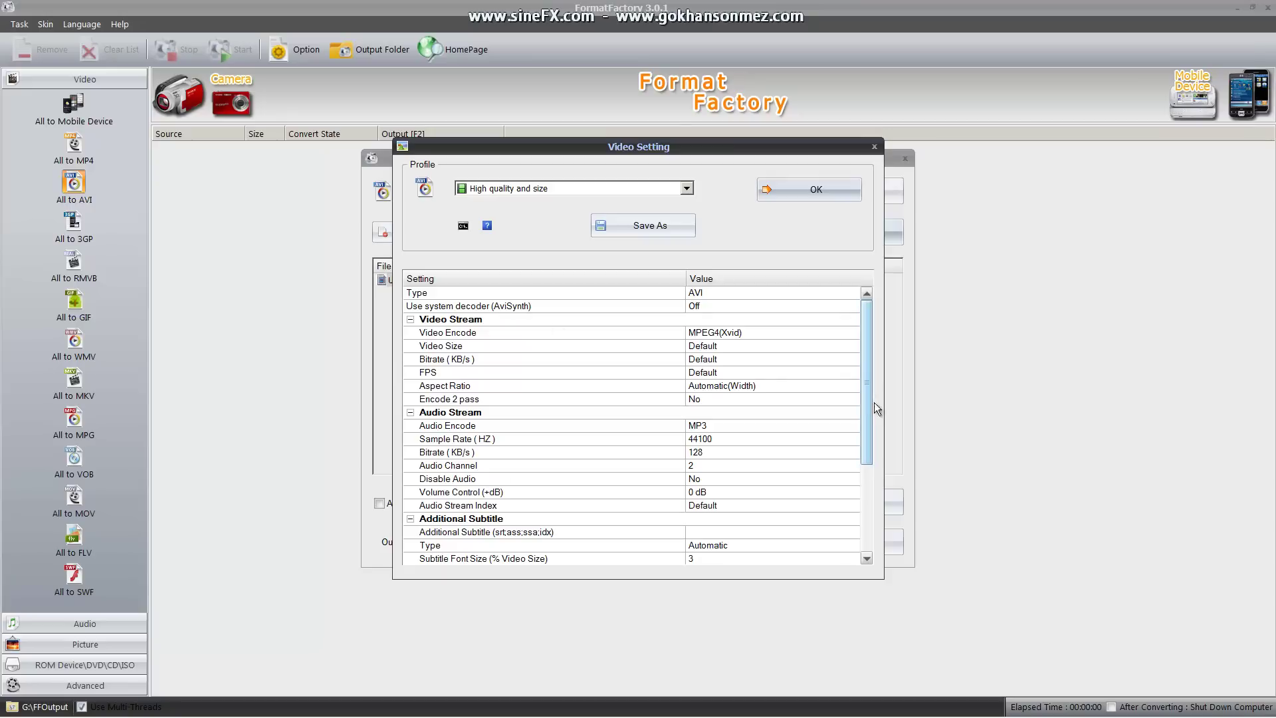
drag(870, 405, 877, 375)
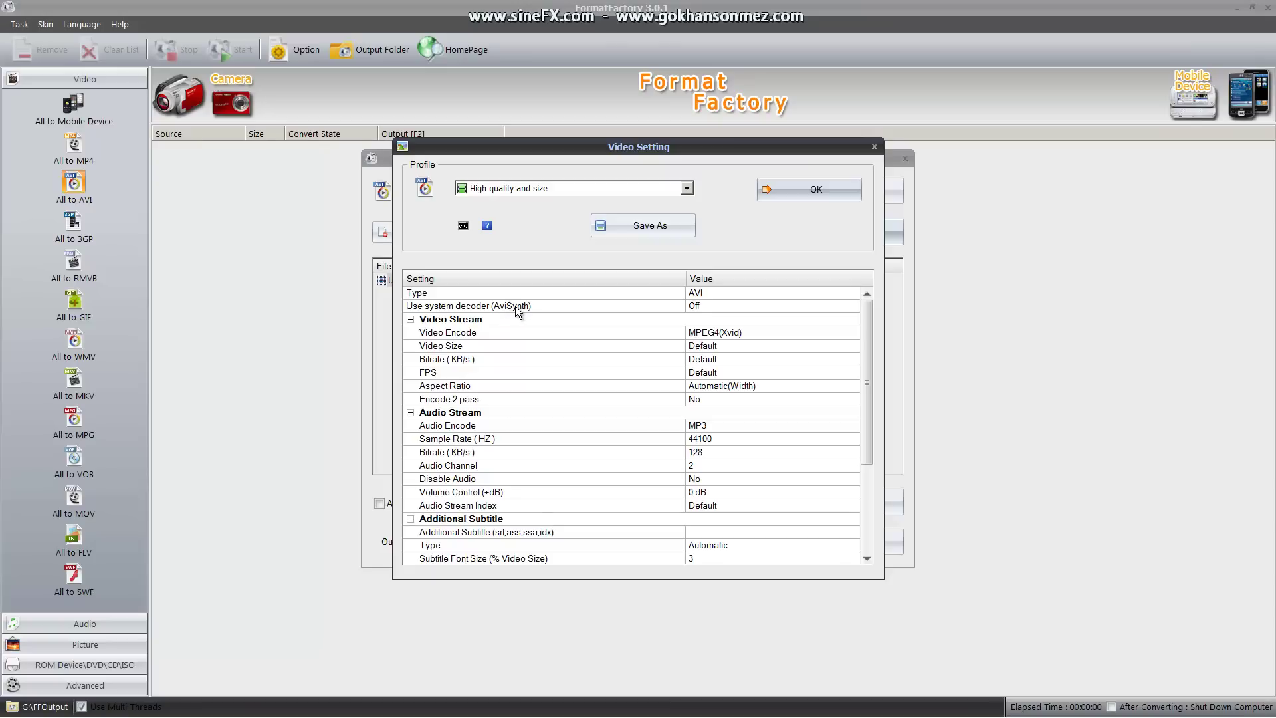
drag(869, 362, 858, 315)
drag(863, 372, 867, 334)
click(810, 195)
Set the clip range of the Preset Rigs video to start at 00:01:39 and end at 00:04:09.
click(698, 237)
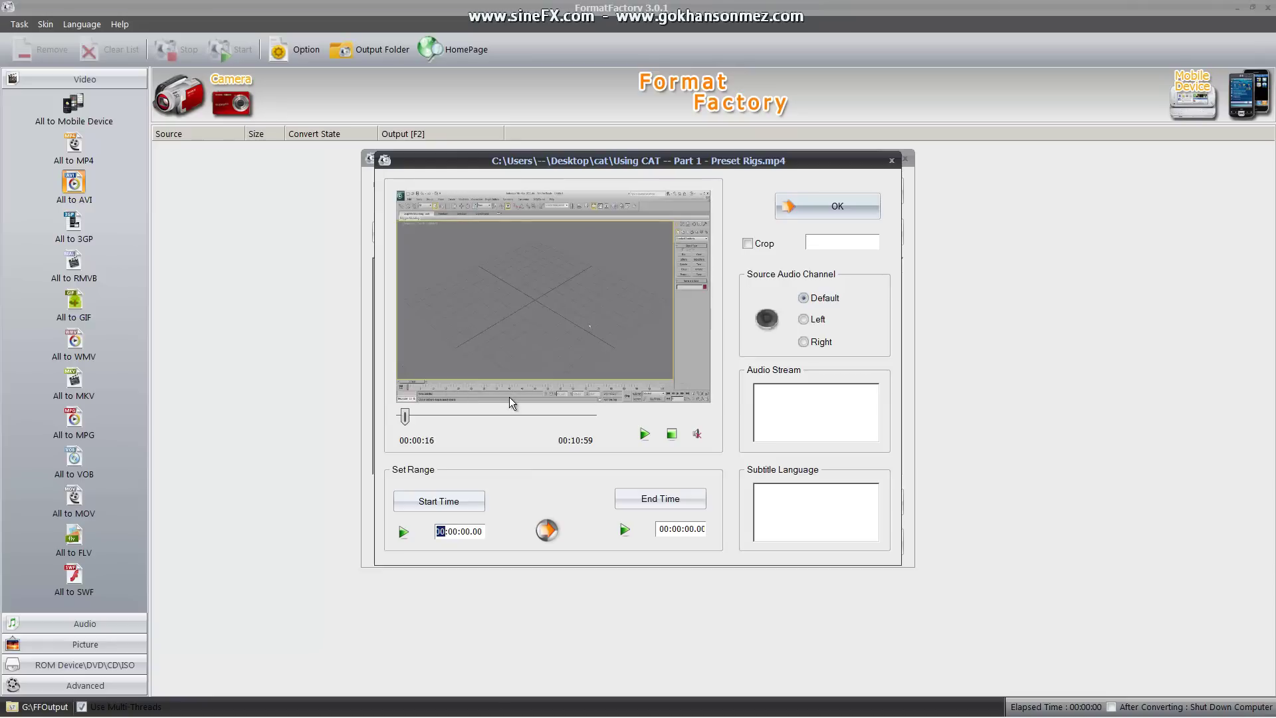
drag(407, 419, 430, 420)
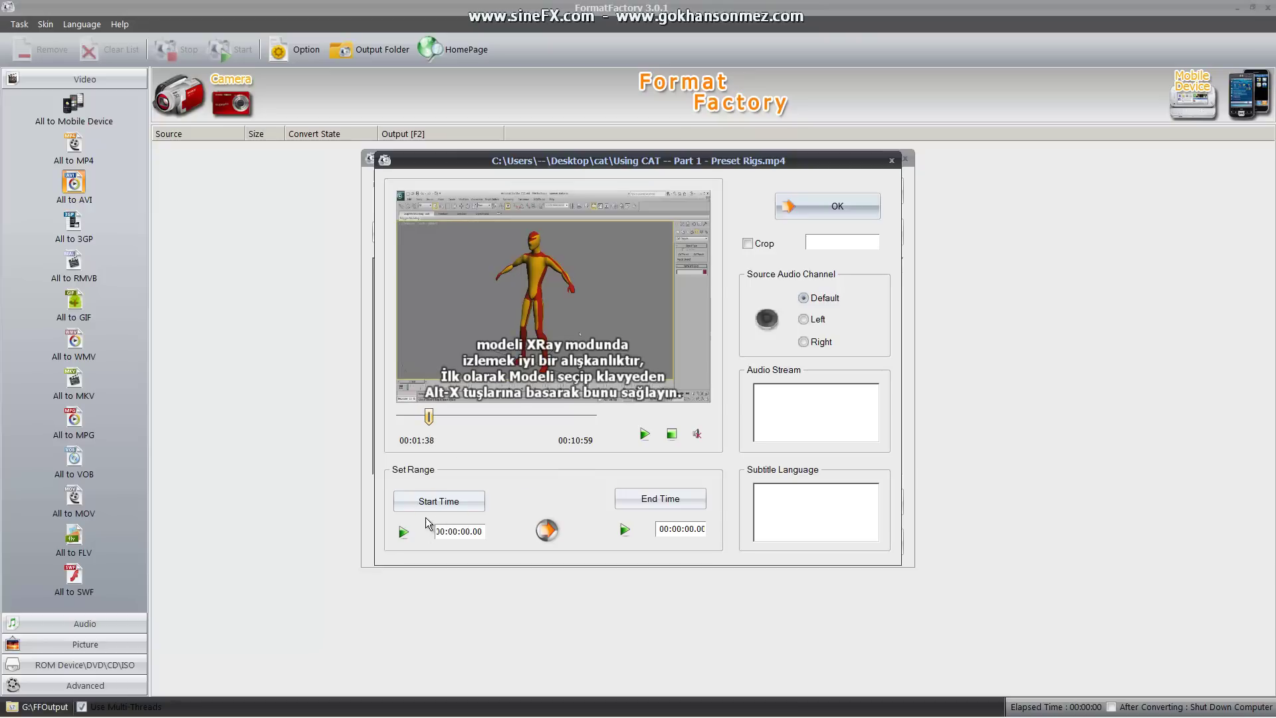
click(439, 502)
drag(429, 418, 474, 418)
click(628, 498)
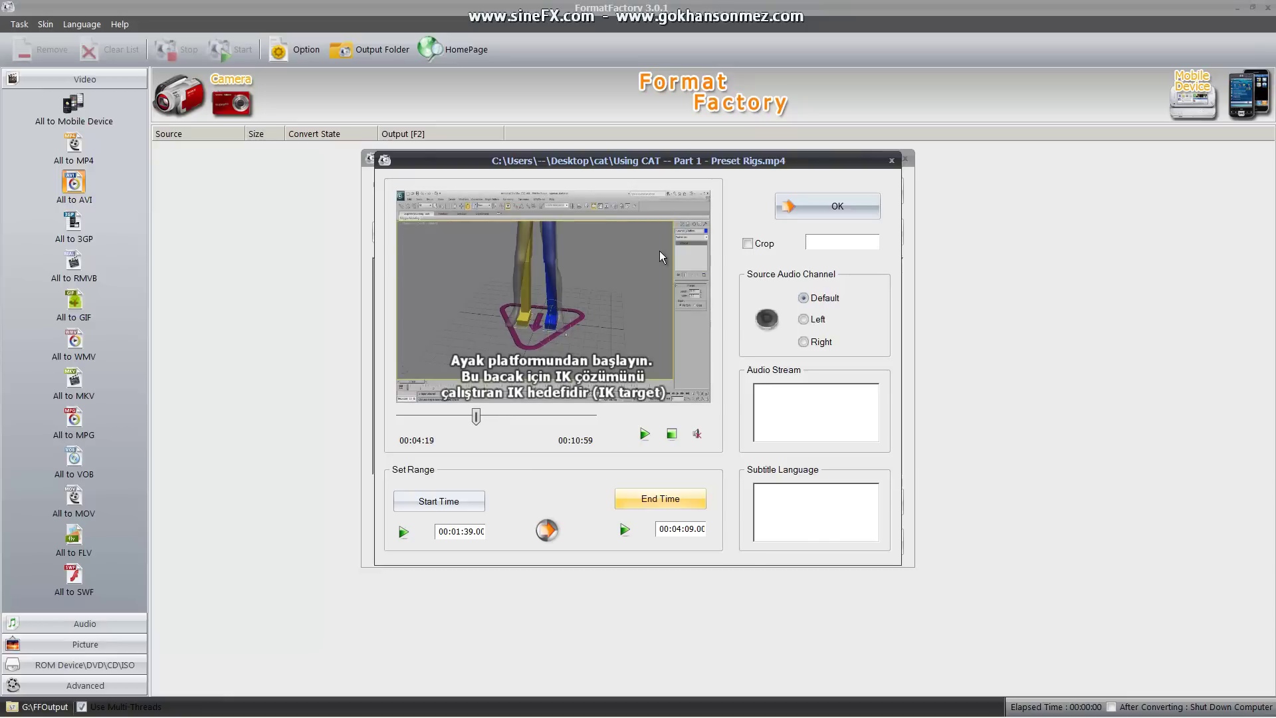
click(748, 244)
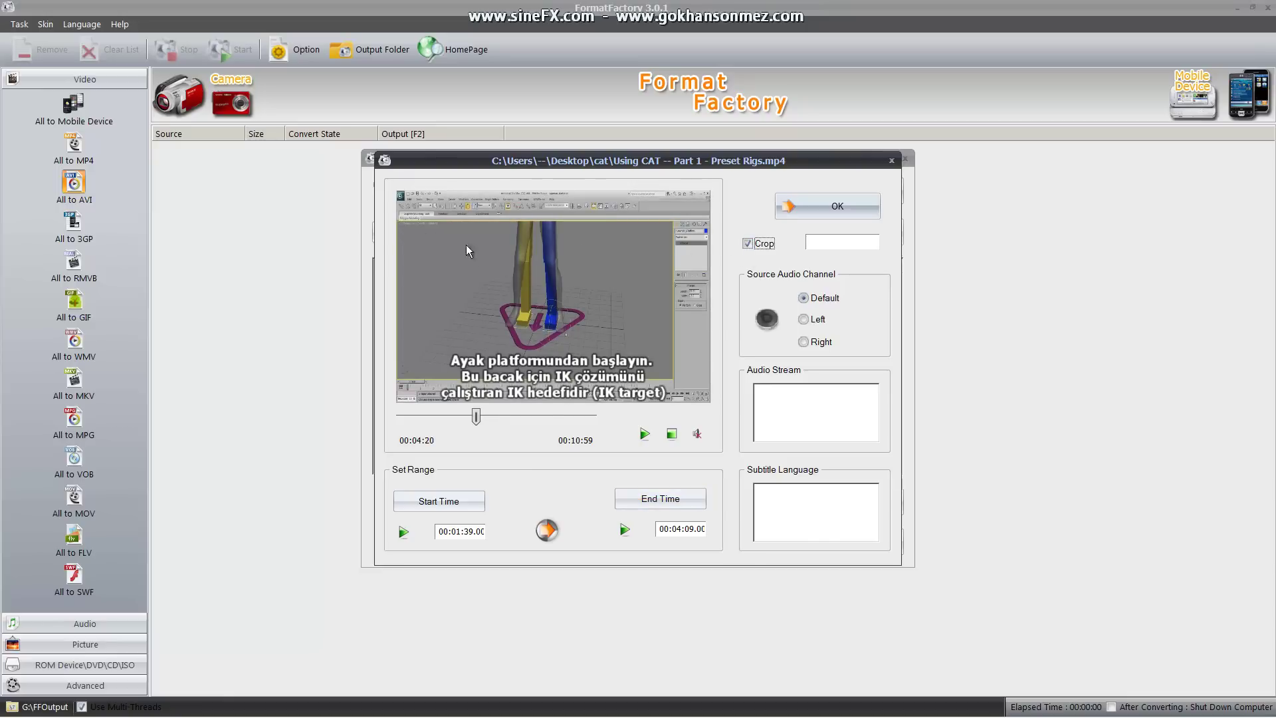
mouse_move(530, 279)
mouse_down()
mouse_move(433, 239)
mouse_move(674, 370)
mouse_up()
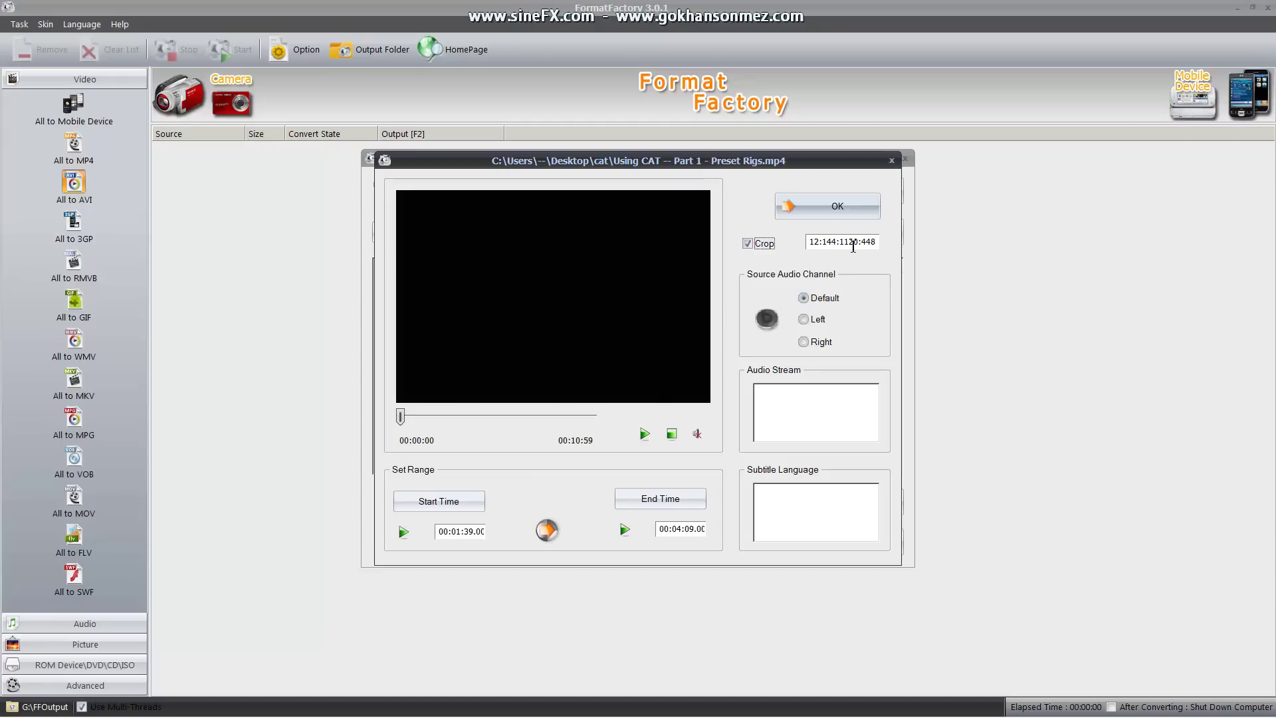
click(761, 244)
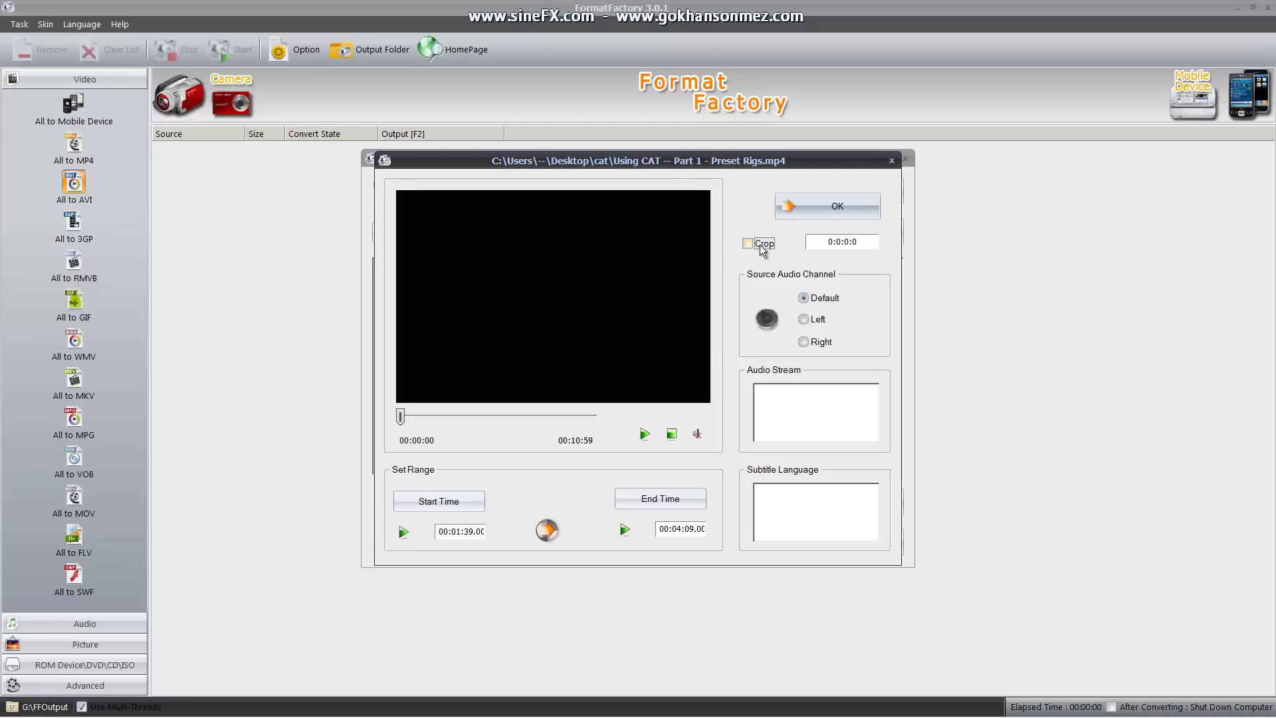
Accept the clip range, queue the All to AVI task, widen the Output column and start the conversion.
click(812, 207)
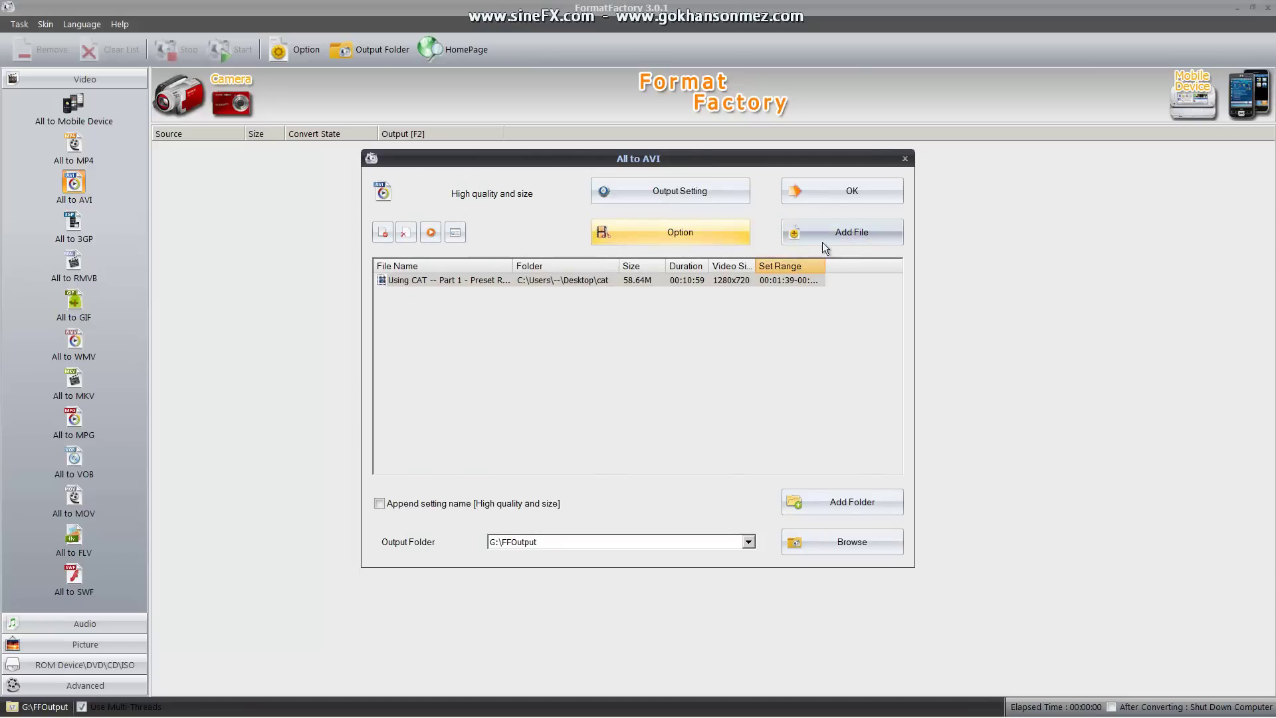
click(831, 195)
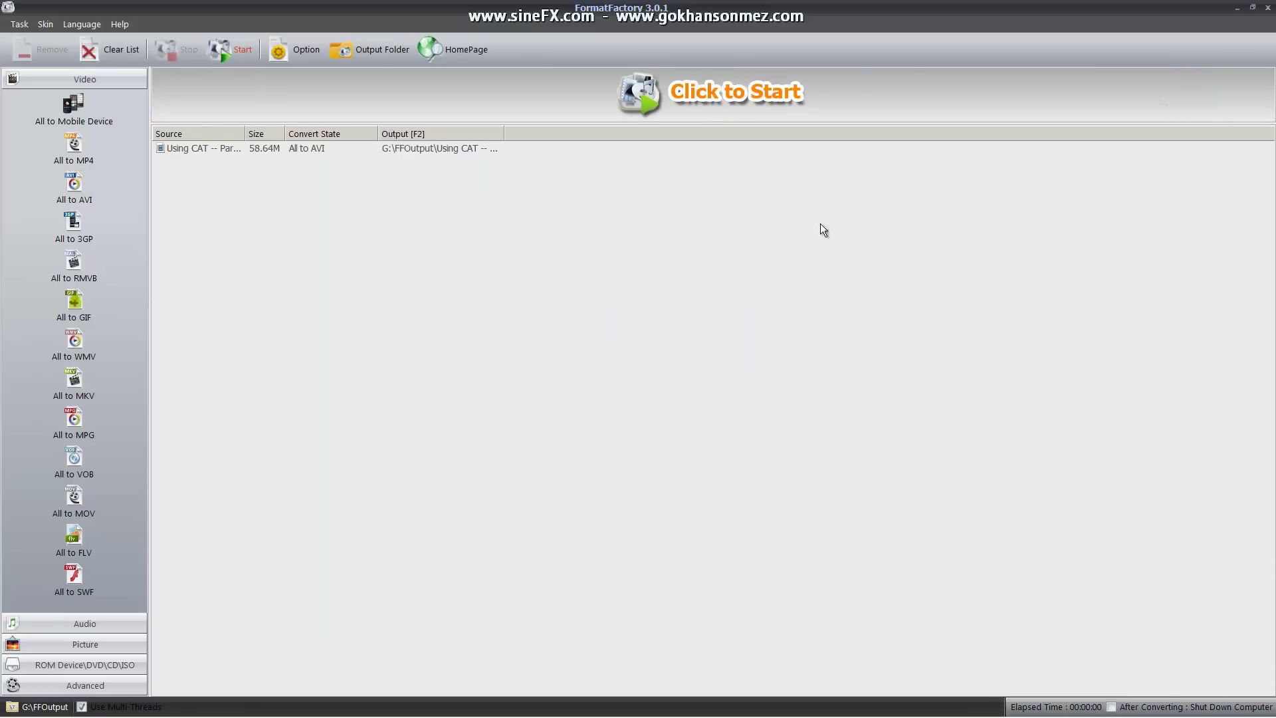
click(322, 153)
drag(504, 134, 598, 133)
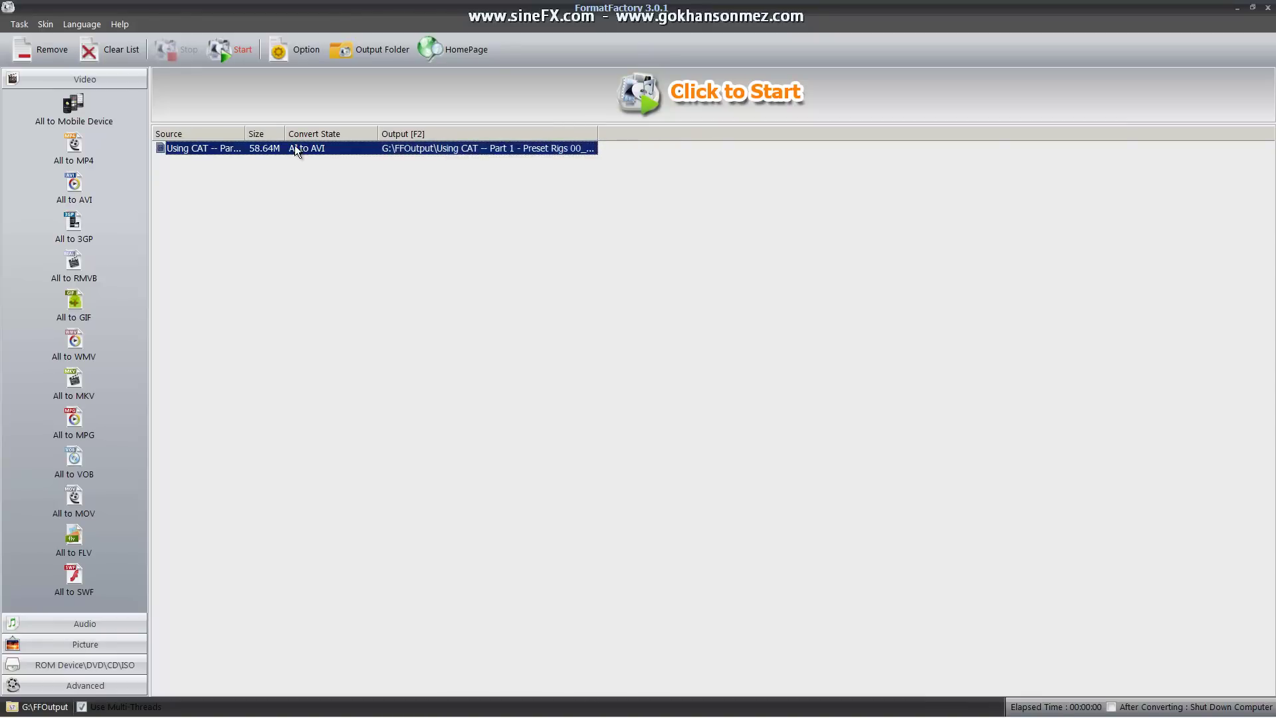
click(228, 50)
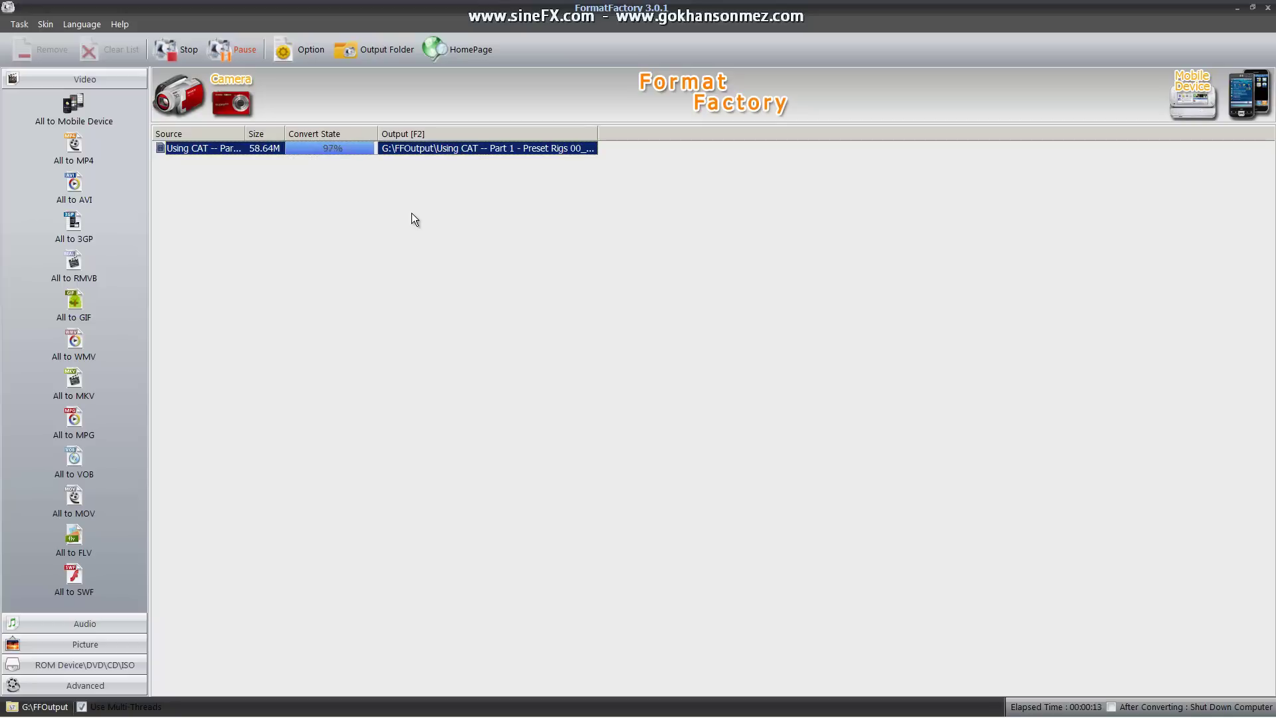
Play the converted AVI output file of the Preset Rigs clip and close the player.
right_click(338, 144)
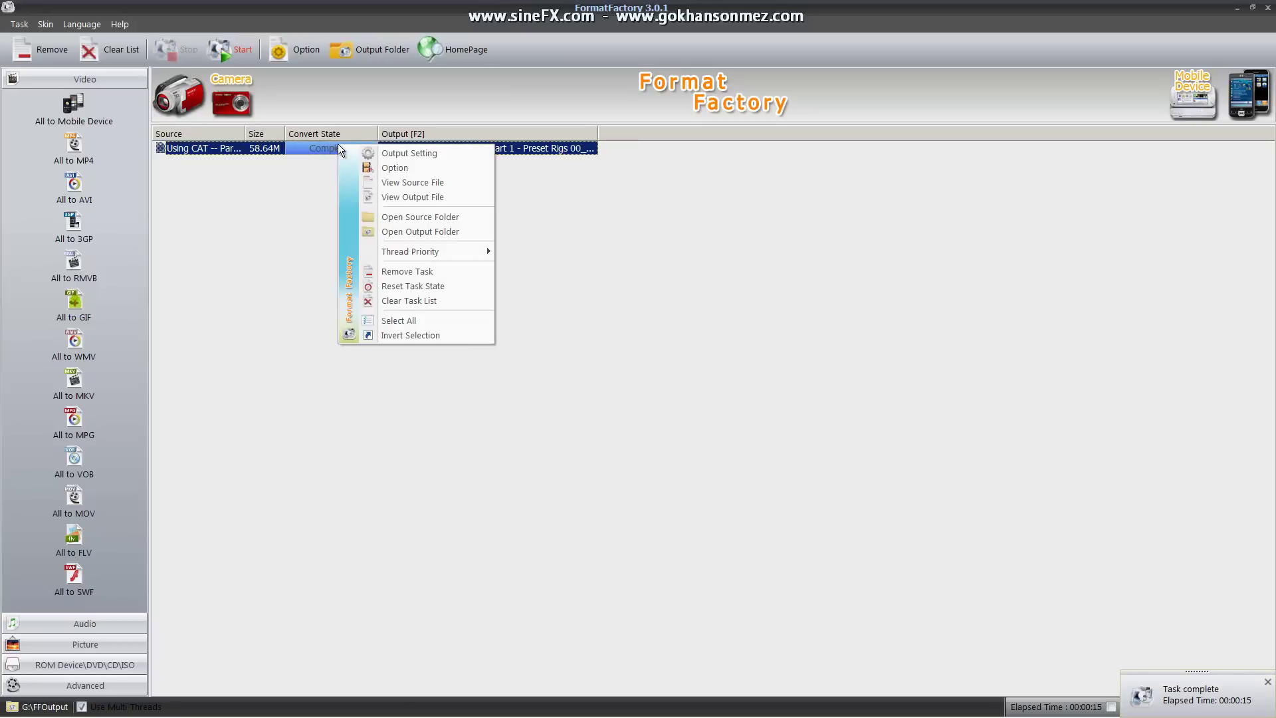
click(423, 197)
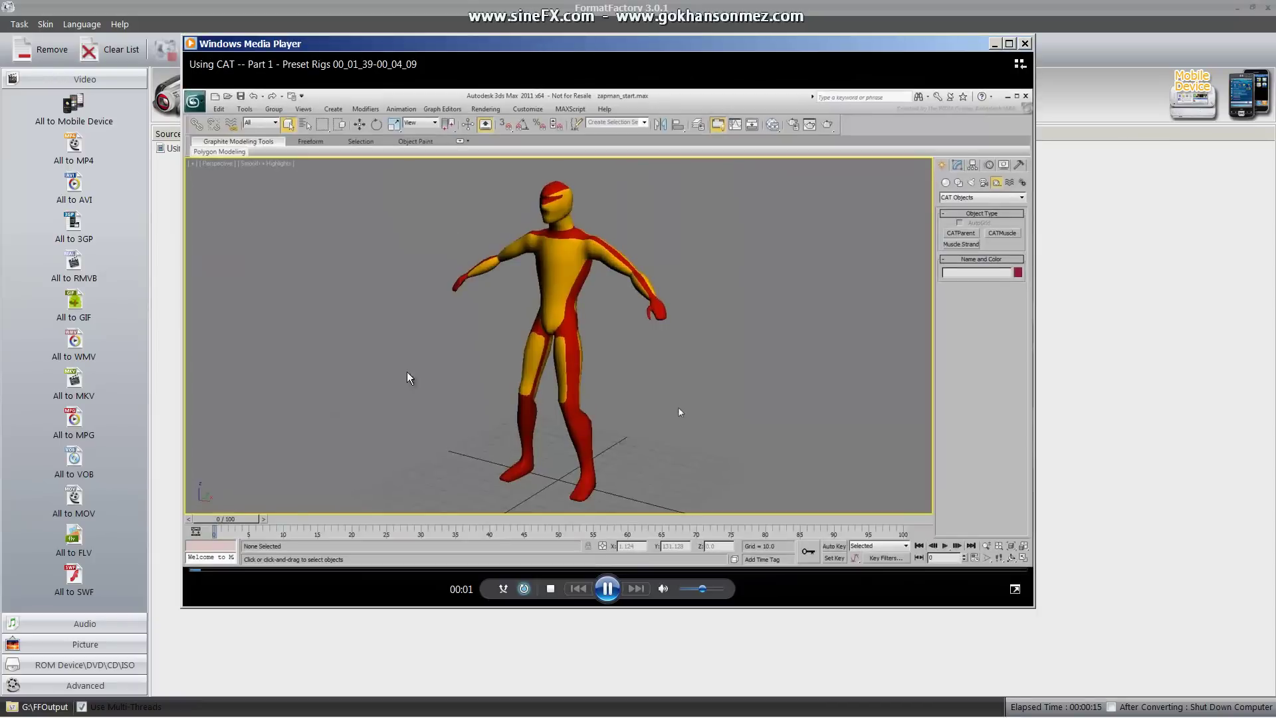
click(1026, 43)
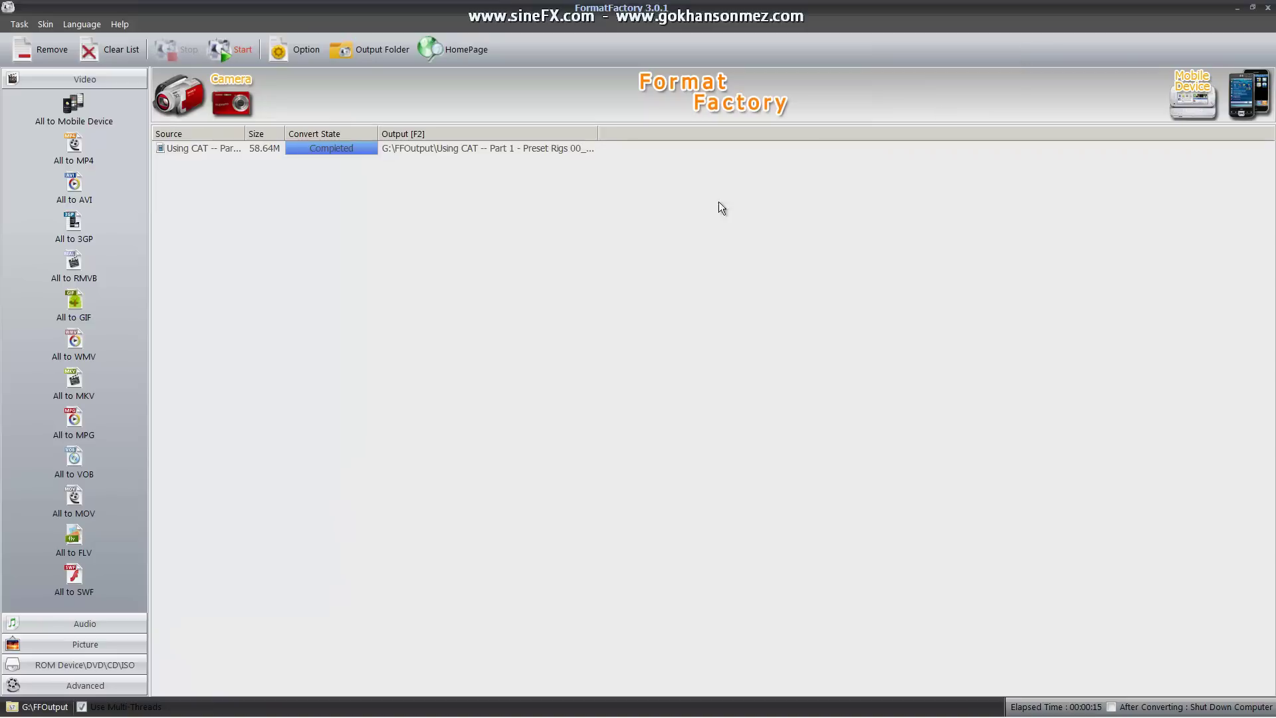
Open the program's subtitle font options and examine the font's file path.
click(284, 46)
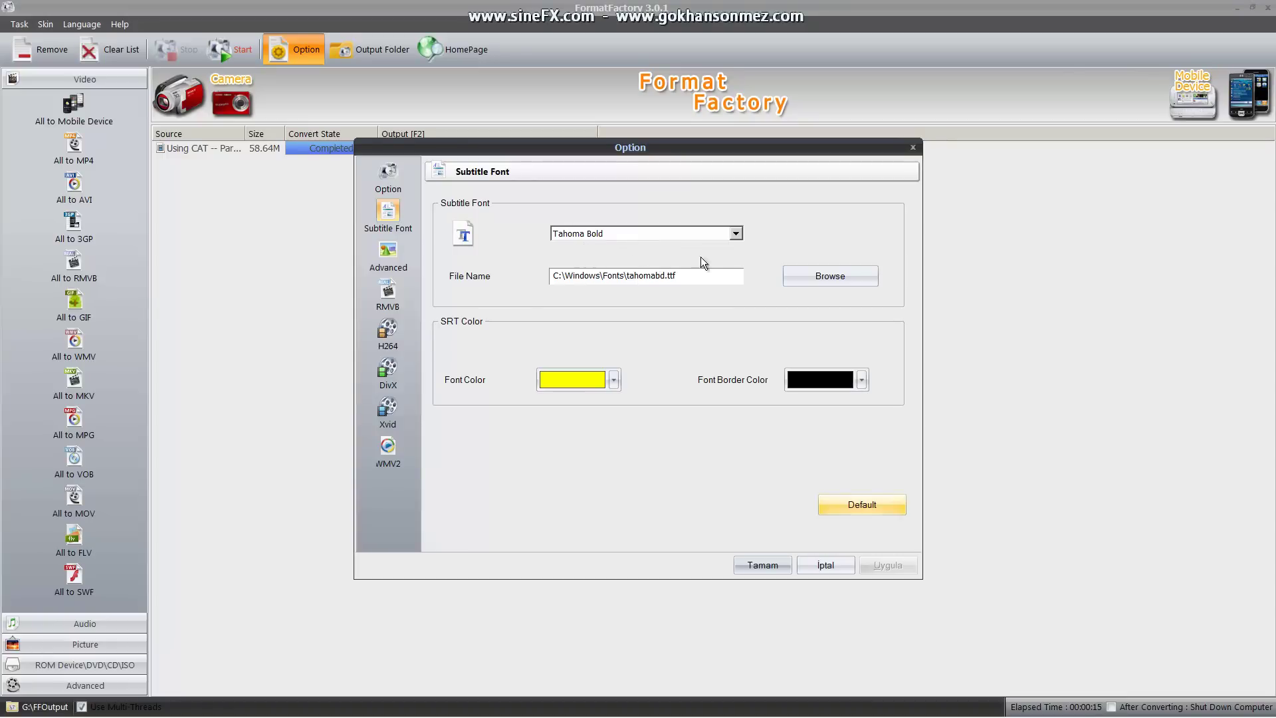
drag(667, 277, 629, 280)
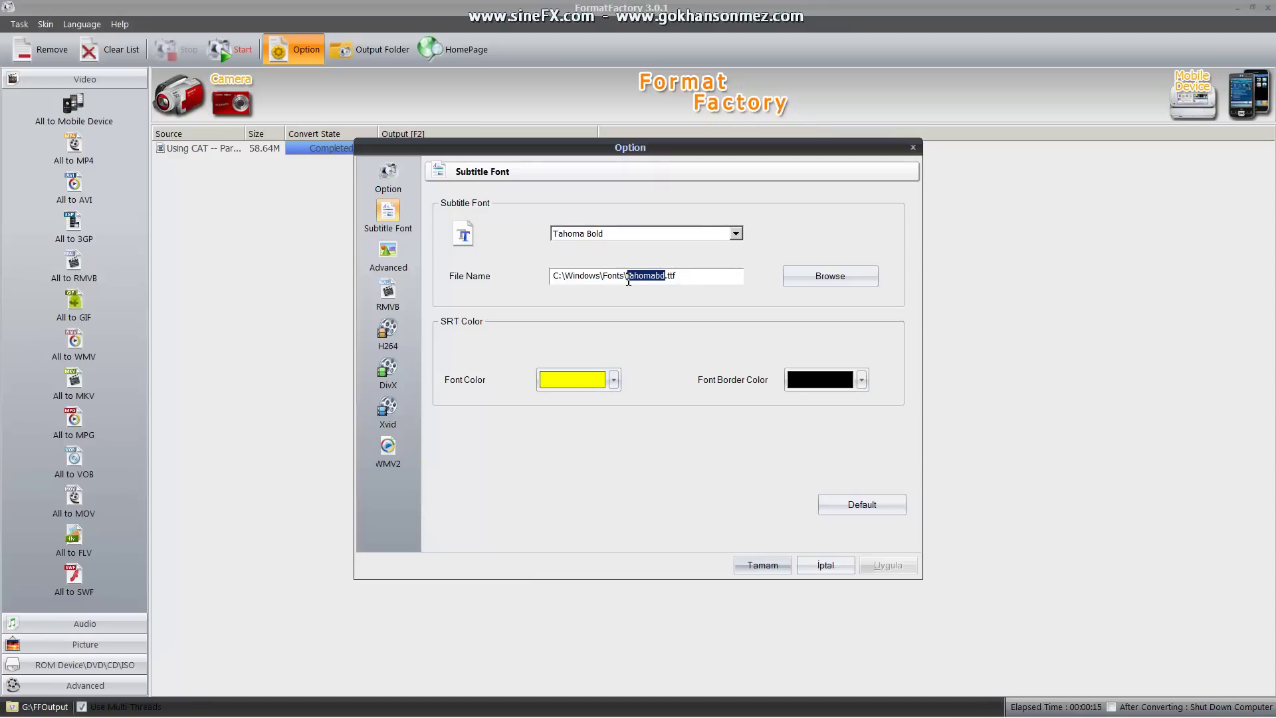
click(704, 276)
drag(704, 276, 626, 279)
click(687, 275)
drag(692, 279, 532, 273)
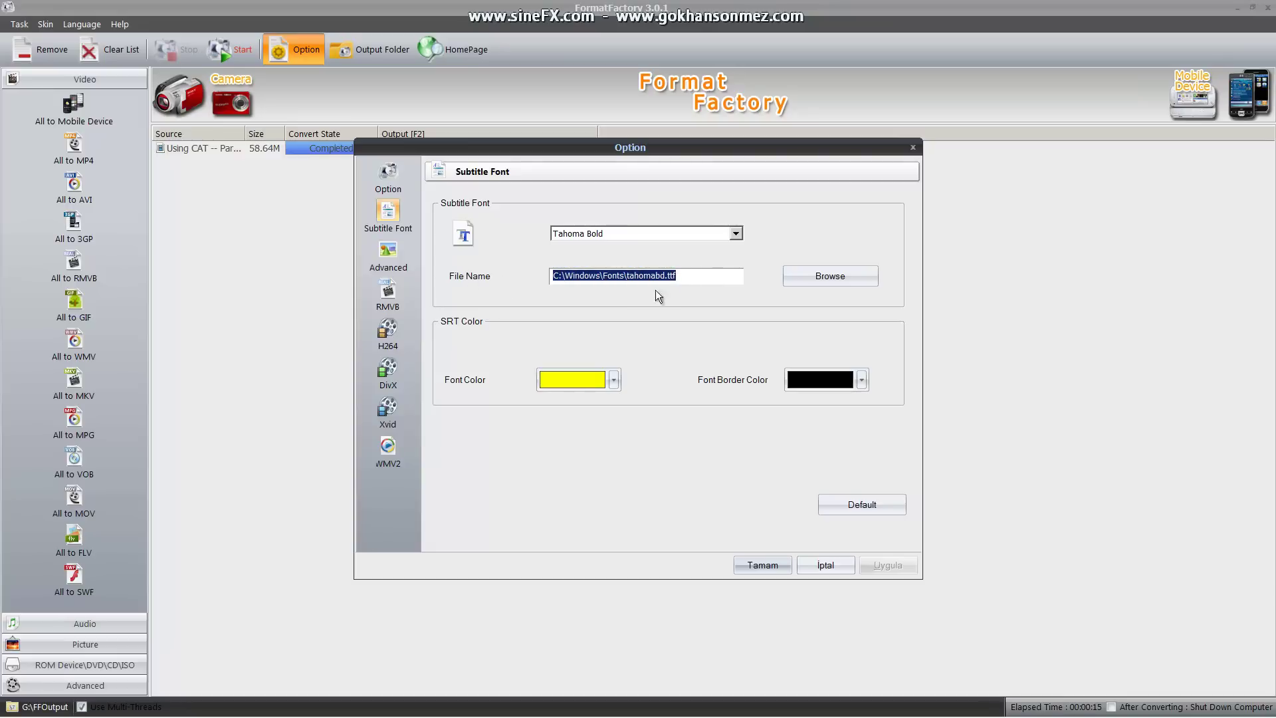
click(679, 276)
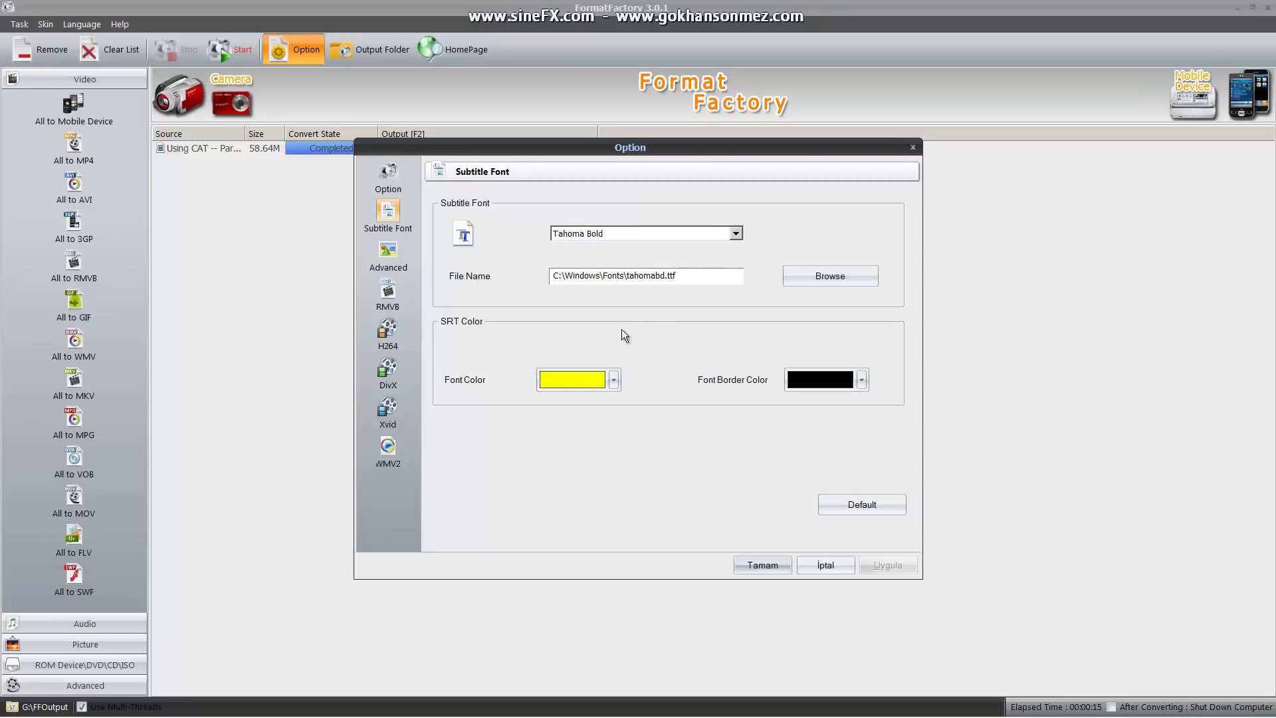
Set the SRT subtitle font color to cyan and its border color to pale green, and apply the options.
click(593, 384)
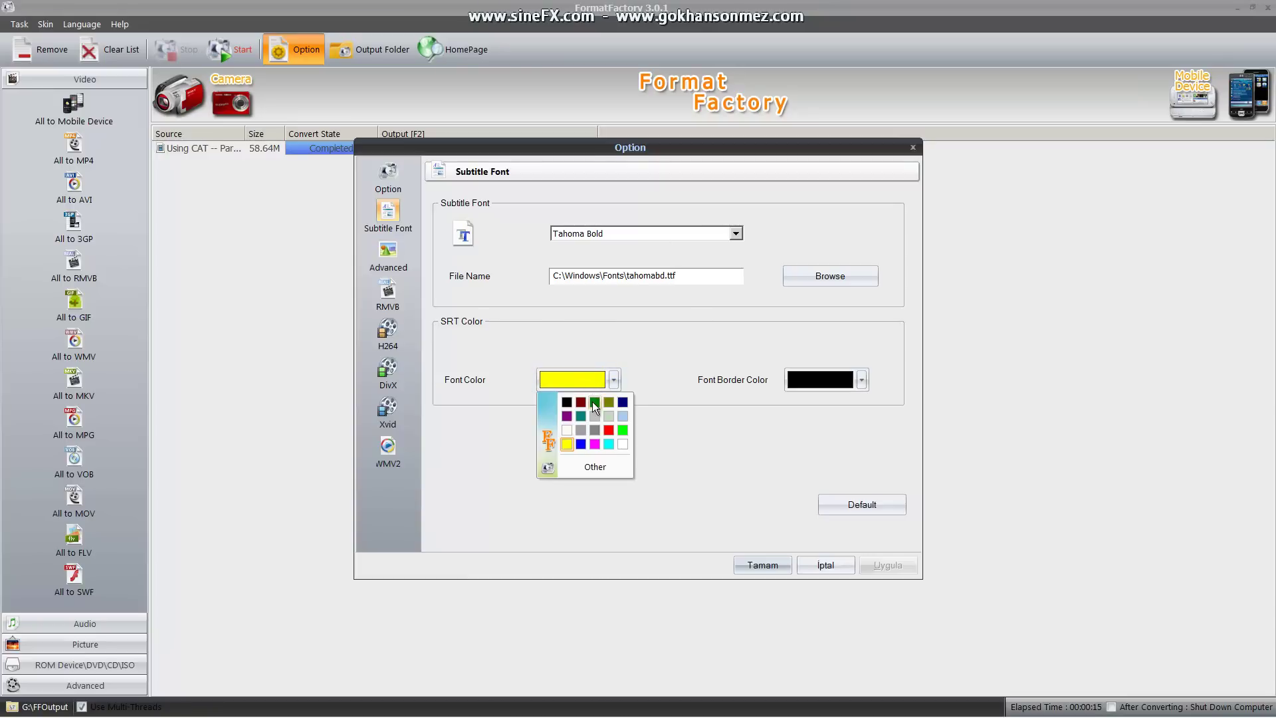
click(609, 445)
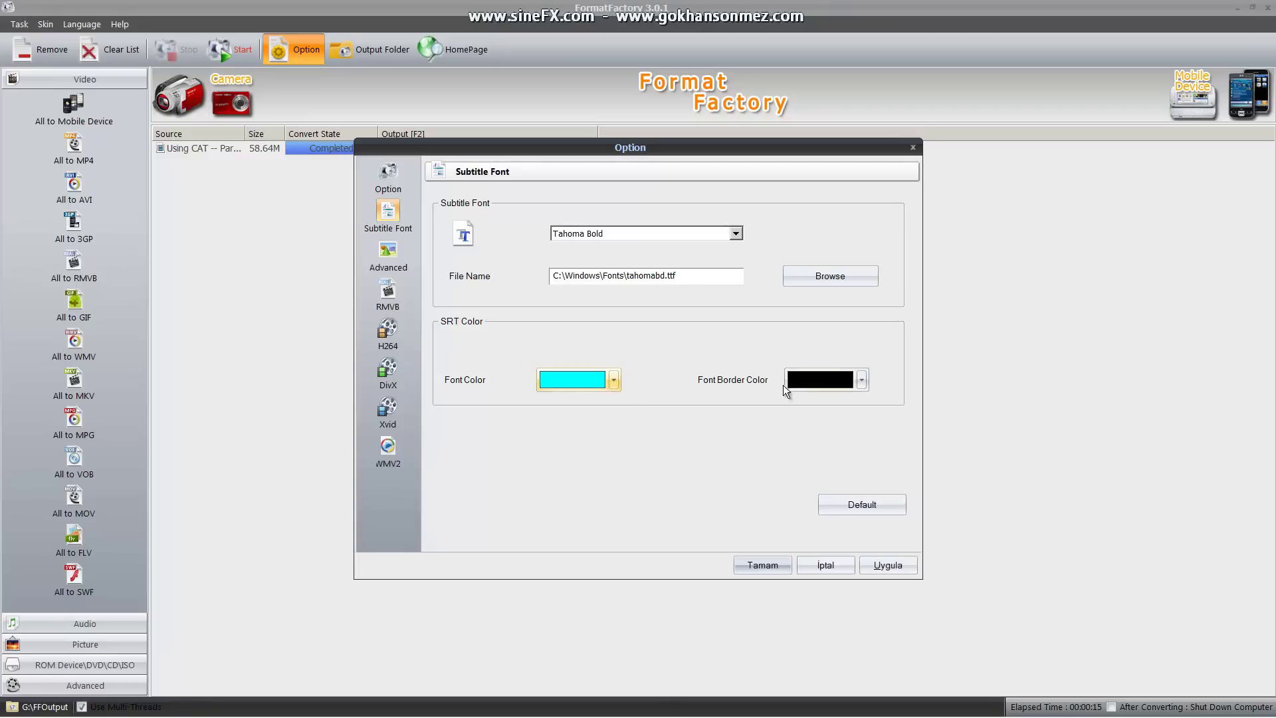
click(821, 383)
click(856, 417)
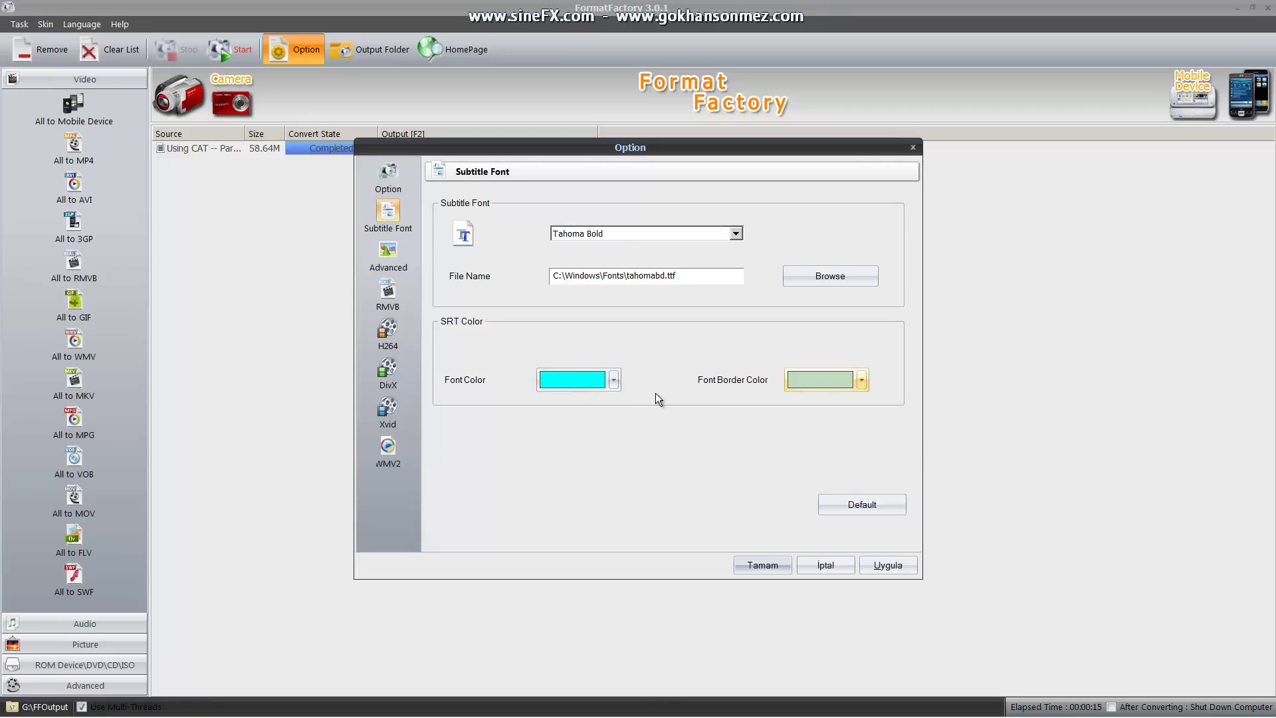
click(883, 564)
click(751, 565)
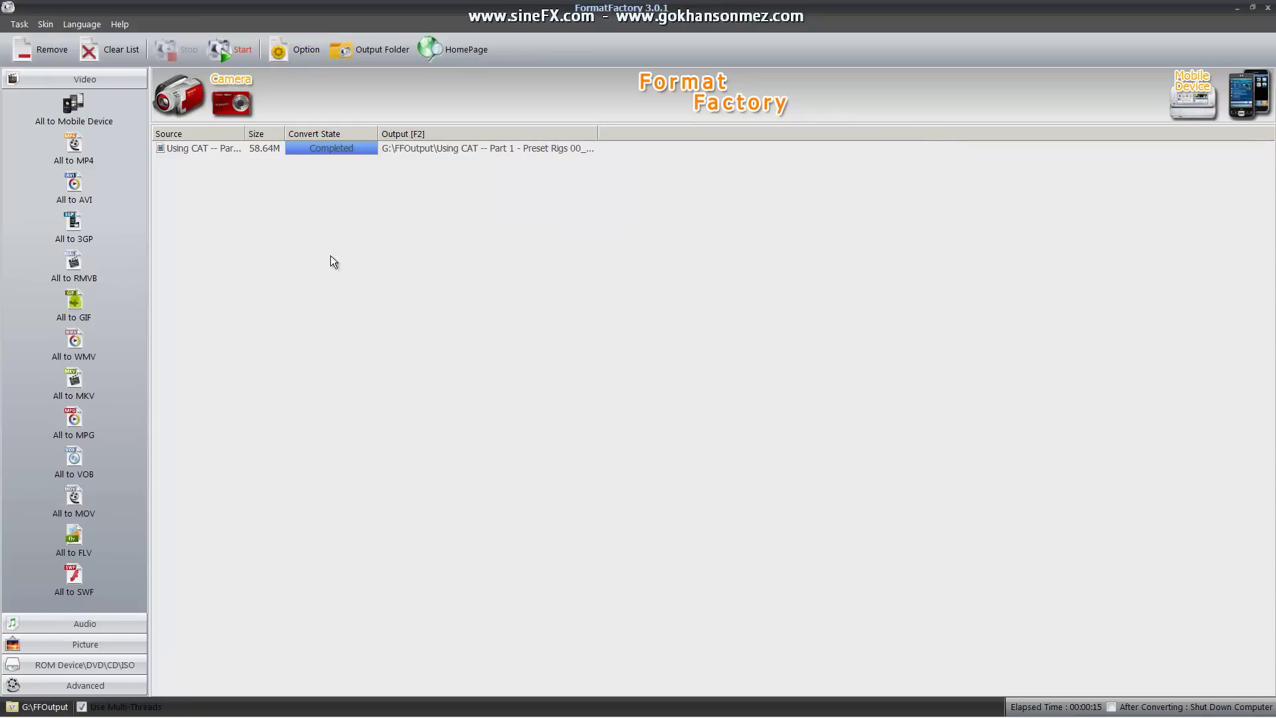